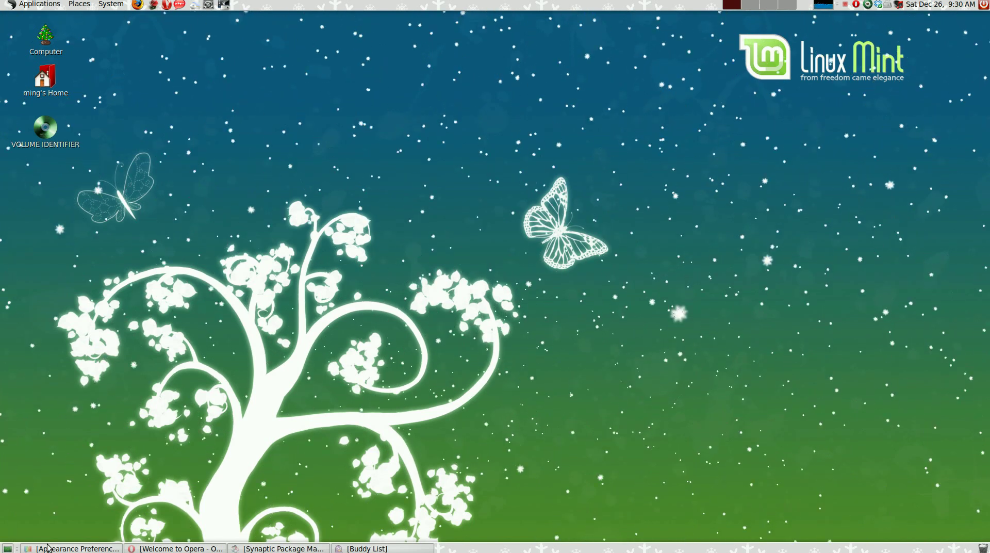
Step: Bring up the Appearance Preferences window and apply the WhiteChristmas theme
key("alt+Tab")
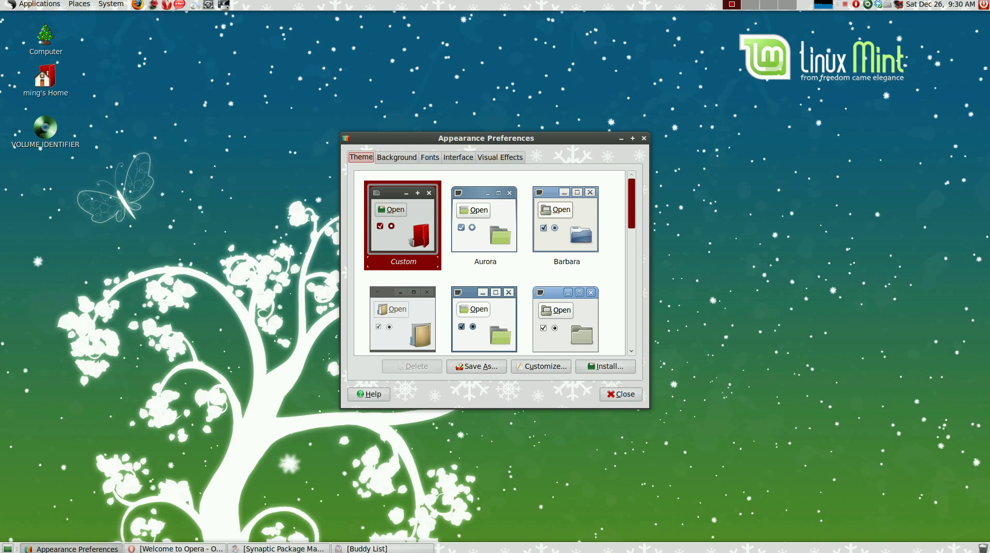
left_click_drag(405, 147, 345, 113)
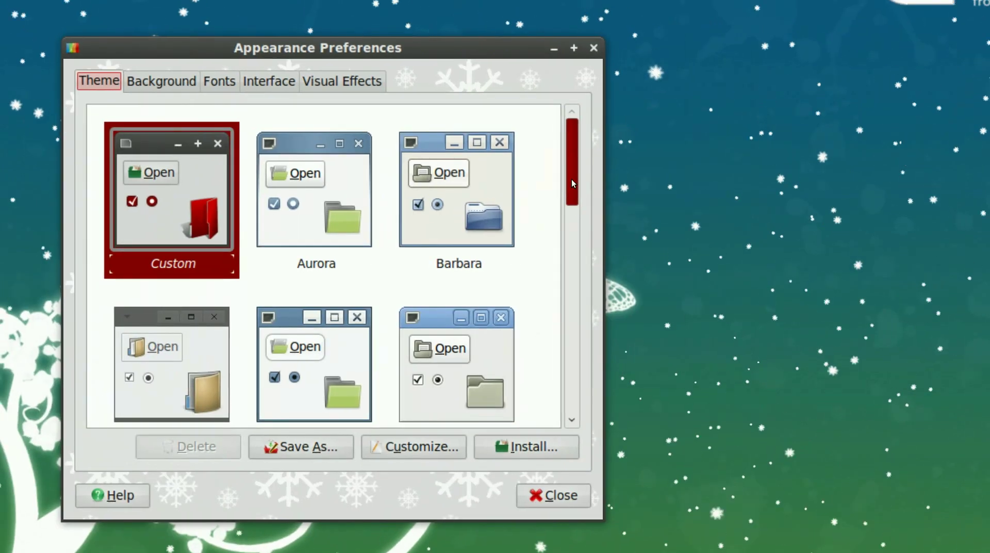
scroll(572, 179, "down", 10)
scroll(569, 305, "down", 3)
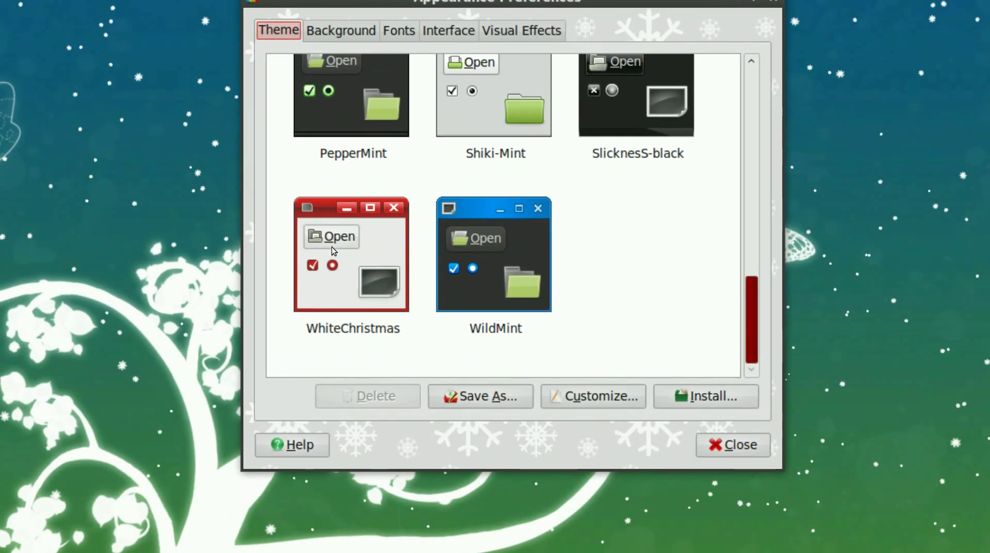
left_click(332, 246)
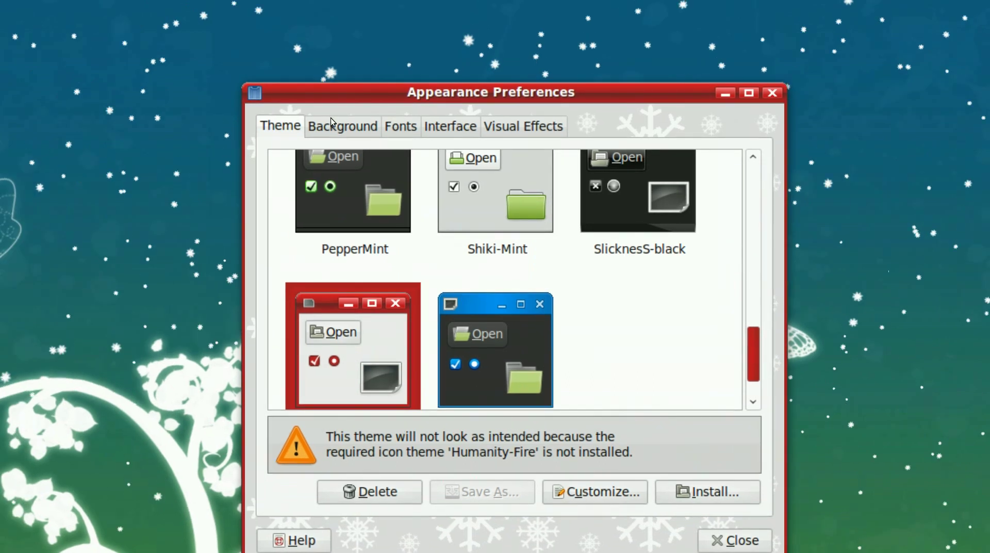
Step: Look through the Background and Visual Effects settings and return to the theme list
left_click(309, 111)
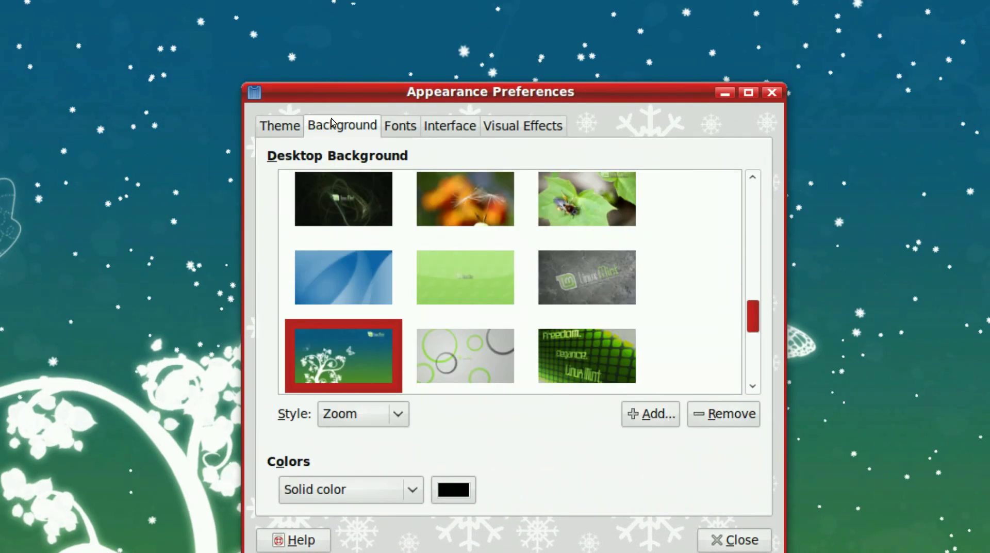
left_click(530, 127)
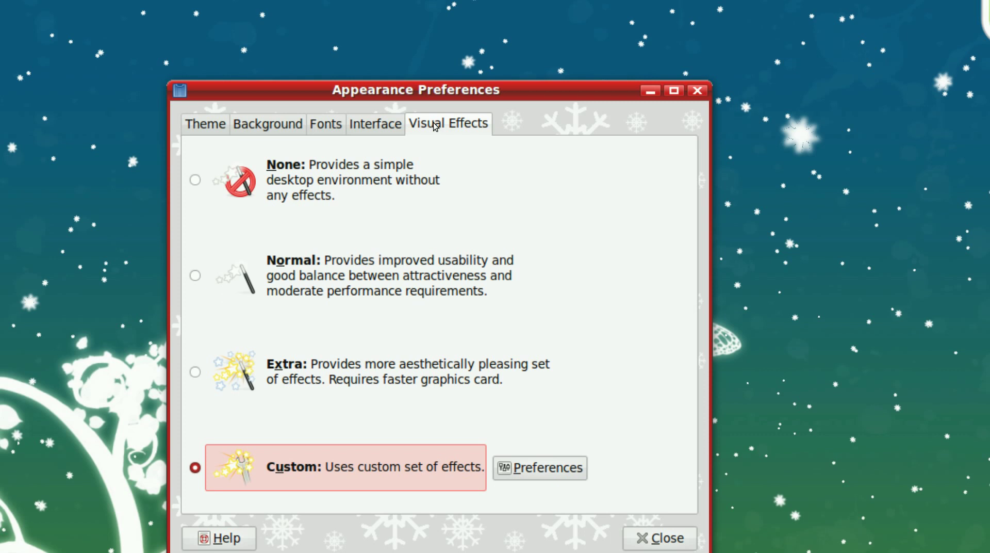
left_click(242, 125)
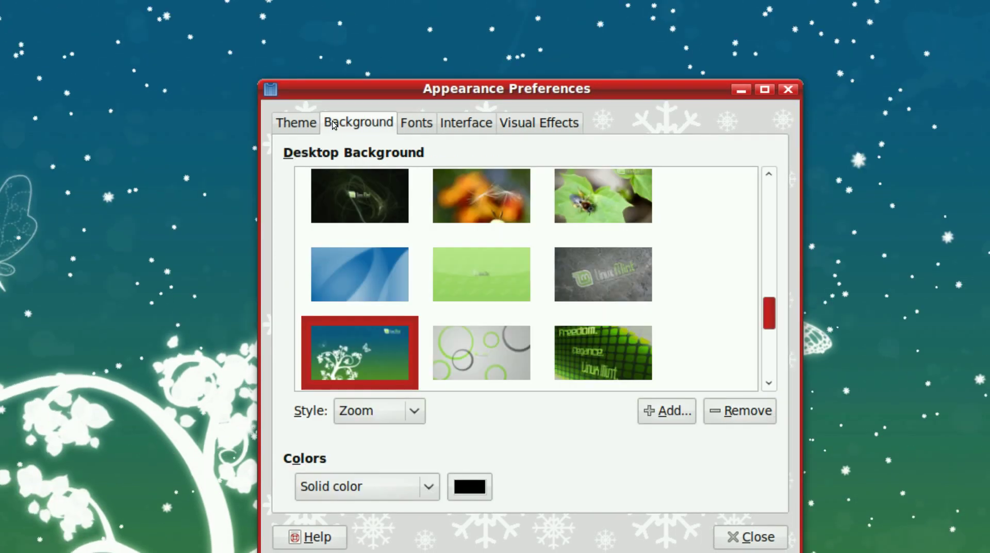
left_click(296, 122)
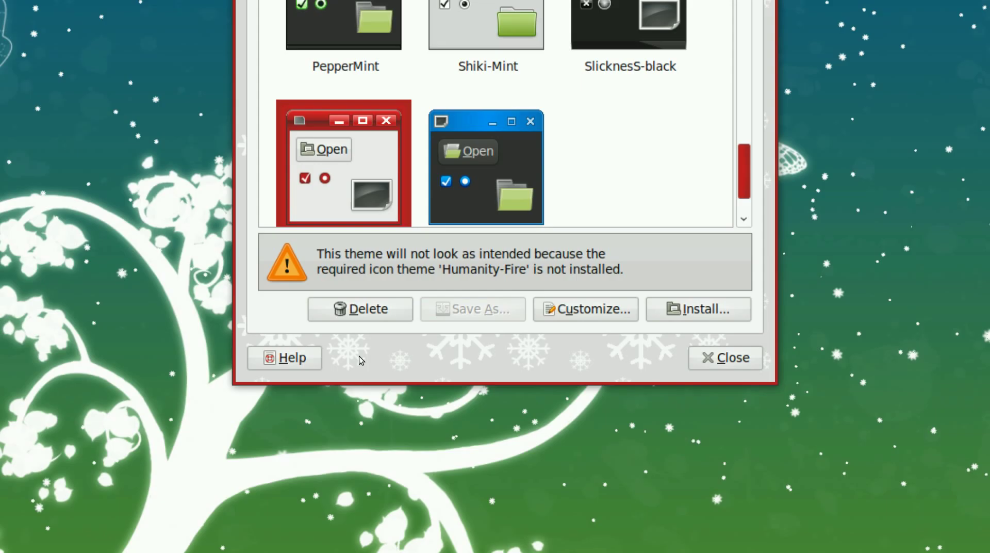
Step: Open the WhiteChristmas theme's customization and view its controls and color settings
left_click(492, 333)
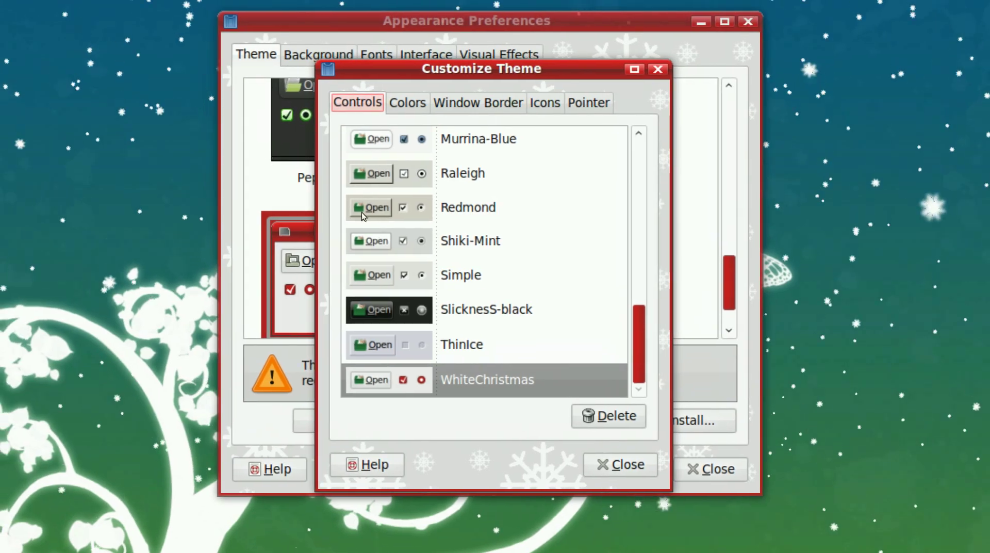
left_click(405, 101)
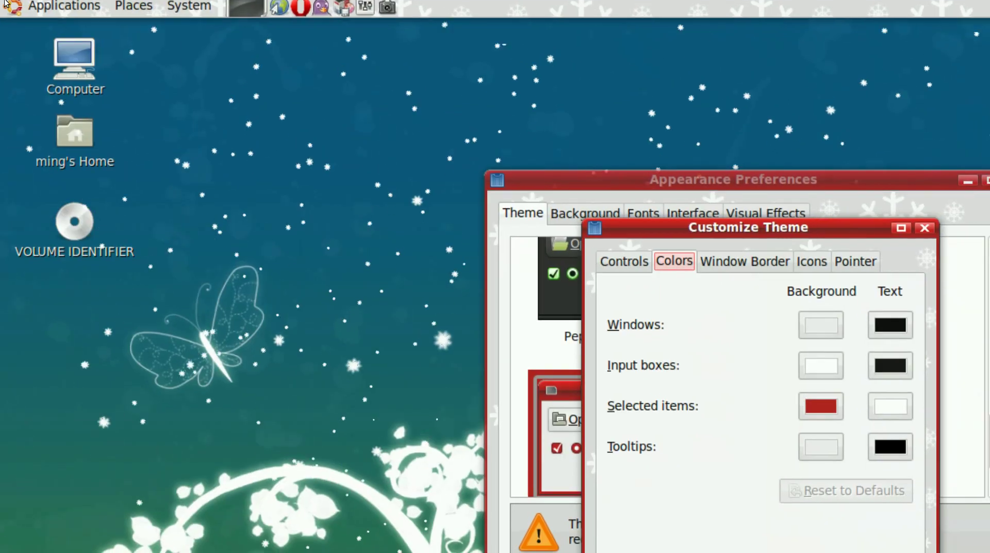
Step: Inspect the theme on the desktop's main menus and the About GNOME window, and close the theme customization
left_click(0, 5)
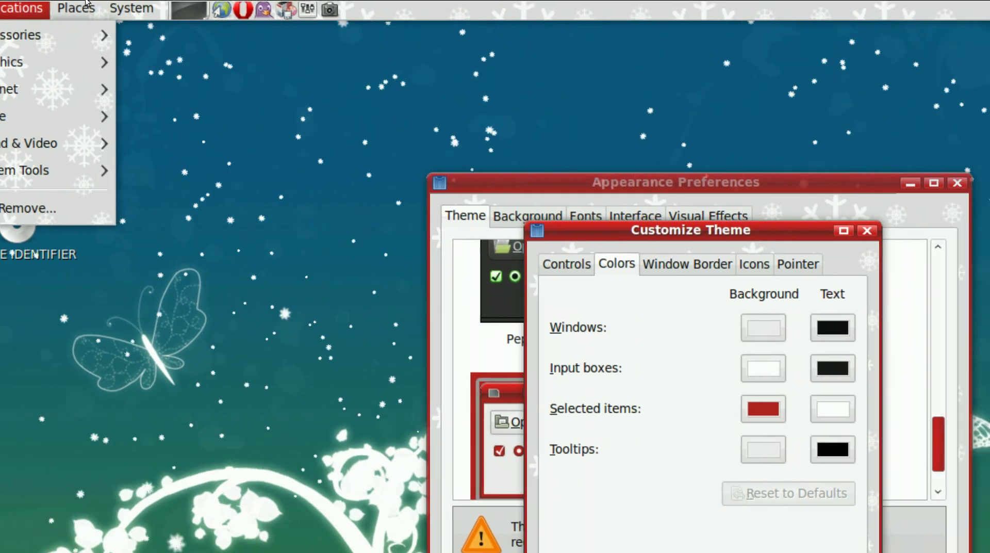
mouse_move(115, 8)
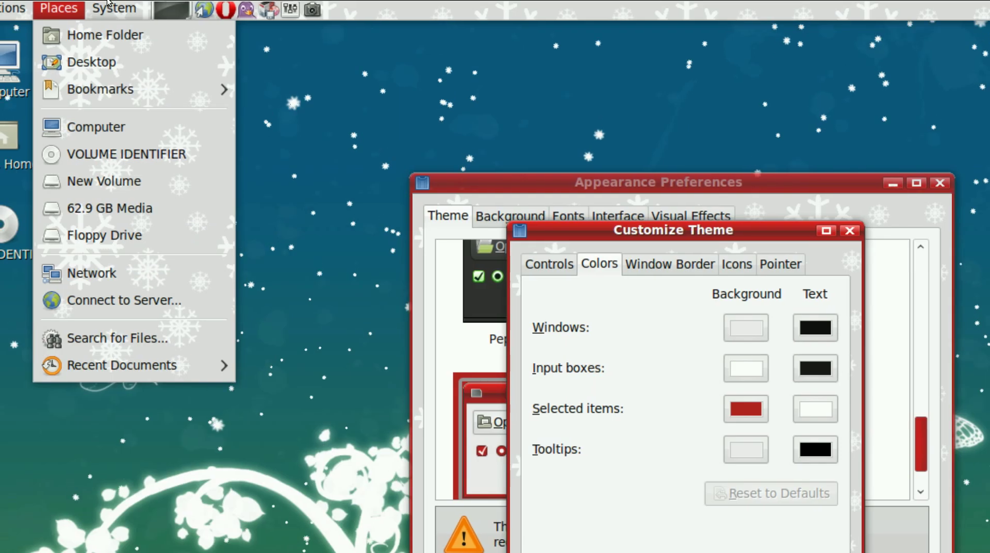
mouse_move(114, 7)
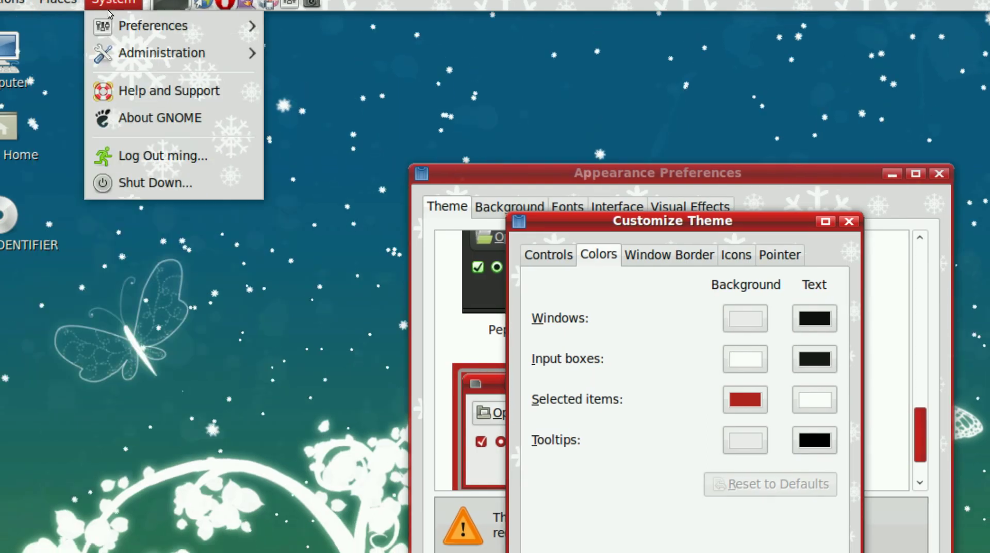
mouse_move(126, 60)
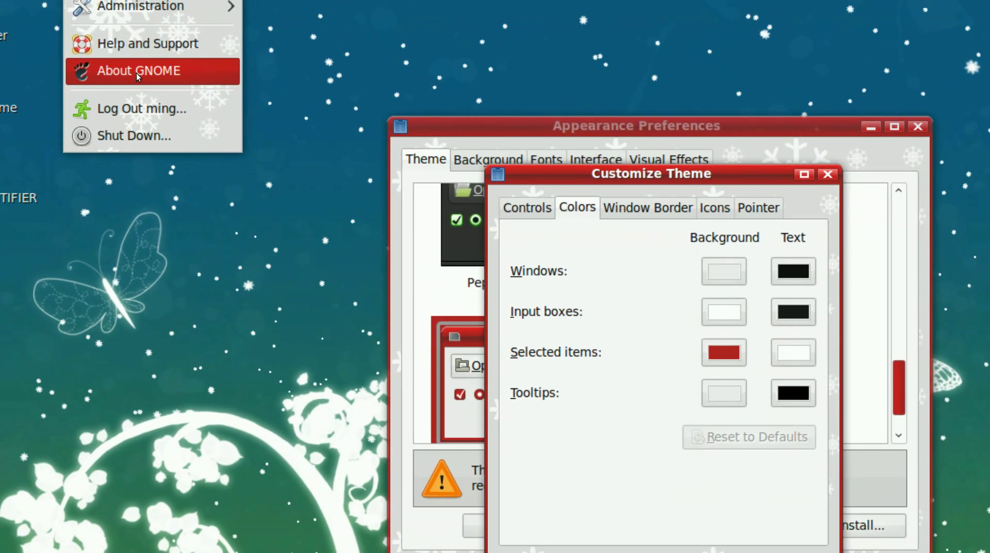
left_click(136, 73)
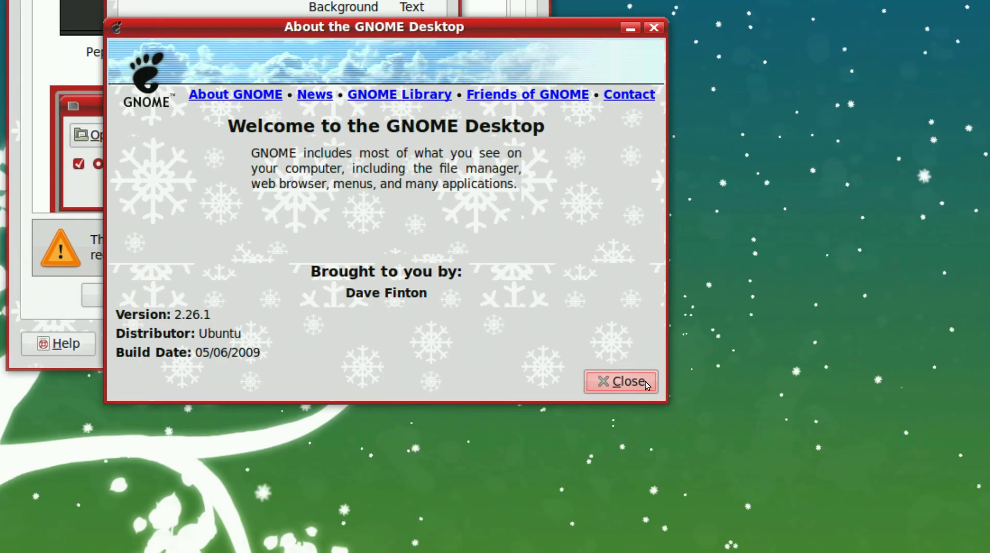
left_click(646, 383)
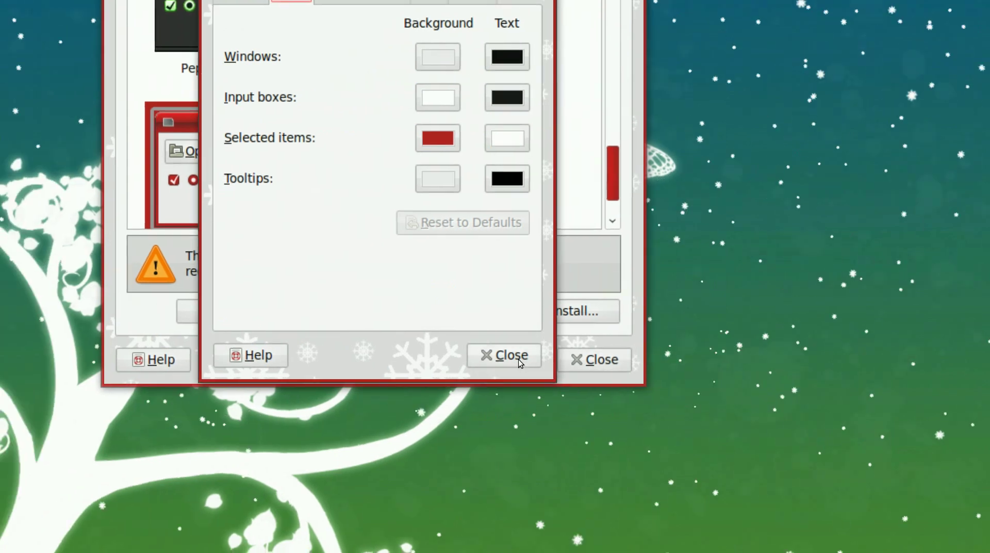
left_click(520, 361)
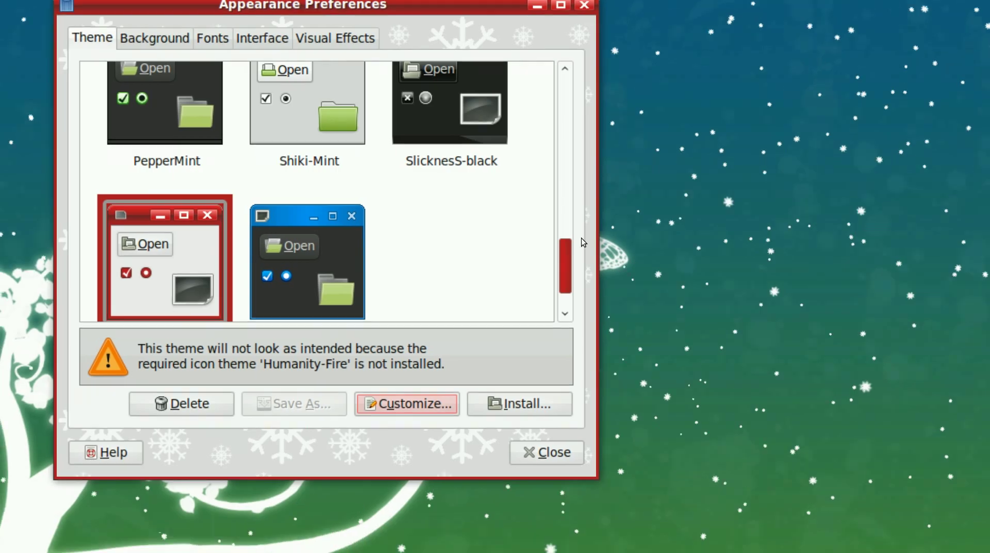
Step: Apply the Merry Slickmas I theme from the theme list
scroll(574, 240, "up", 15)
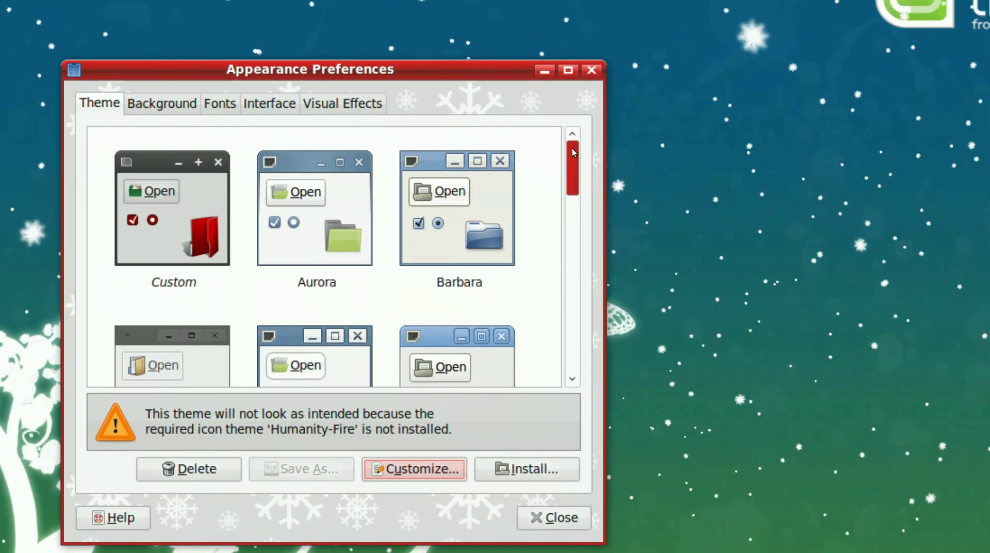
scroll(565, 222, "down", 3)
left_click_drag(571, 162, 576, 239)
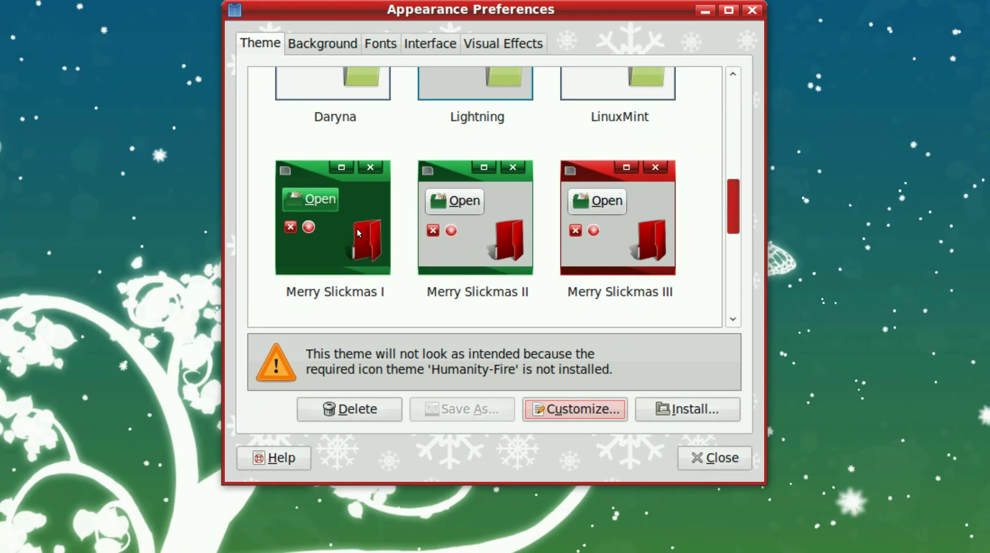
left_click(356, 228)
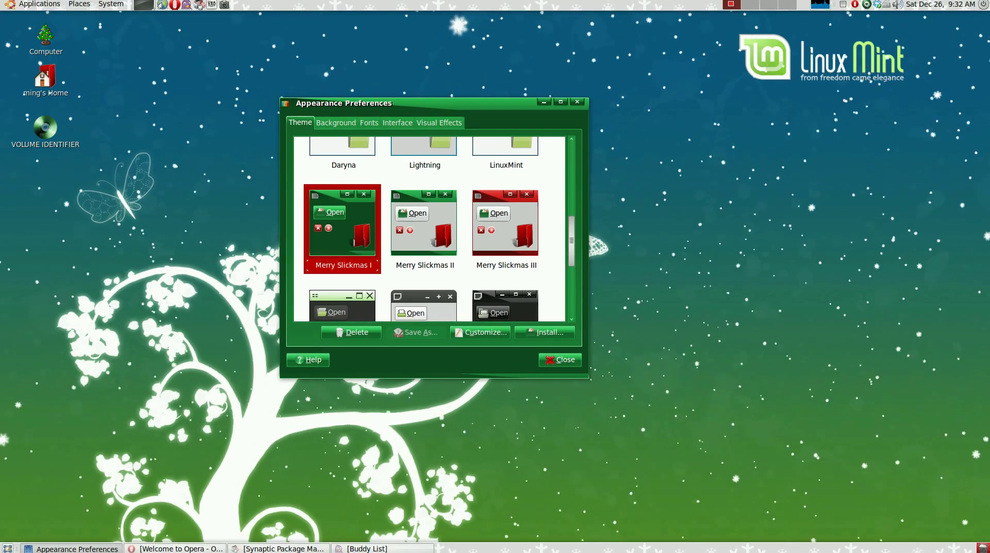
Step: Check the Merry Slickmas I styling on the Opera browser window and minimize it again
left_click_drag(352, 141, 369, 141)
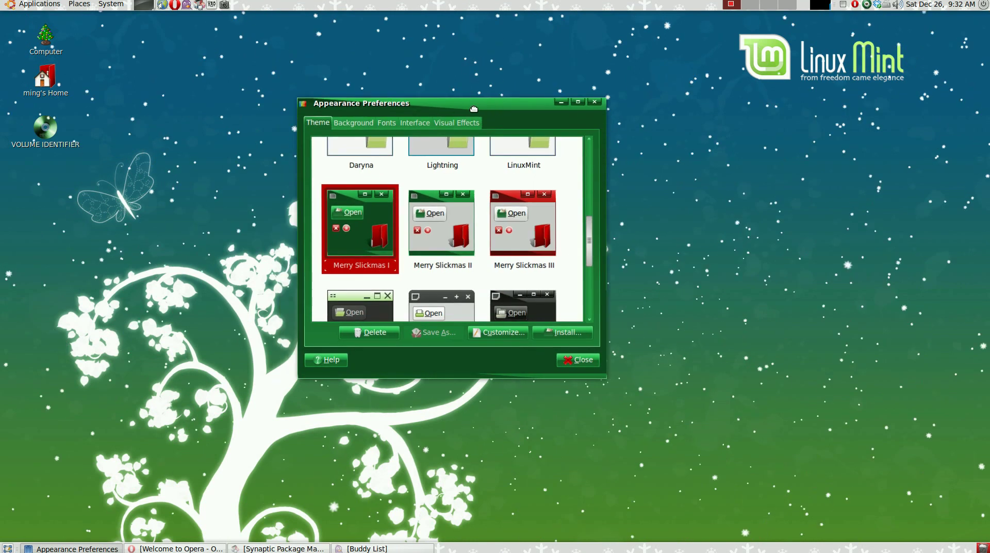
left_click(178, 550)
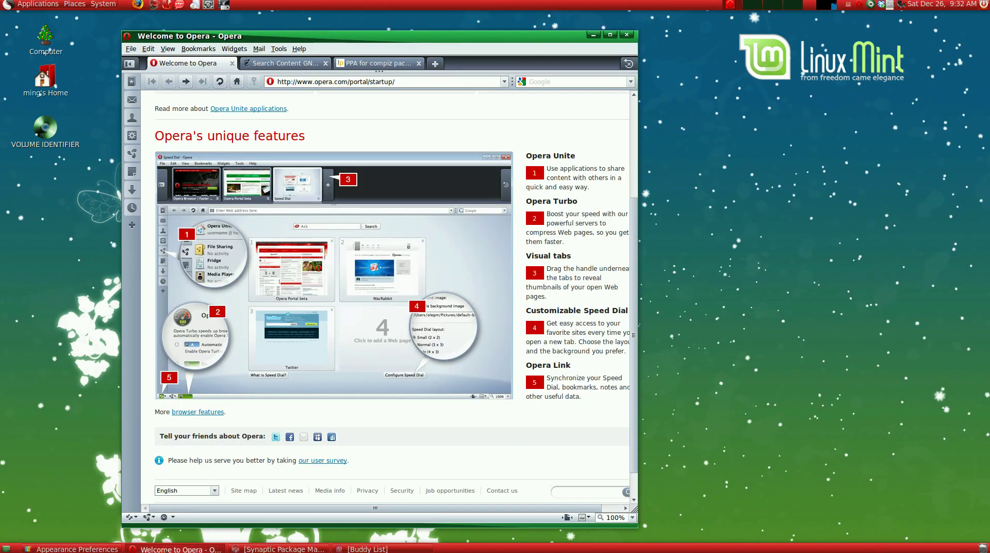
left_click(178, 549)
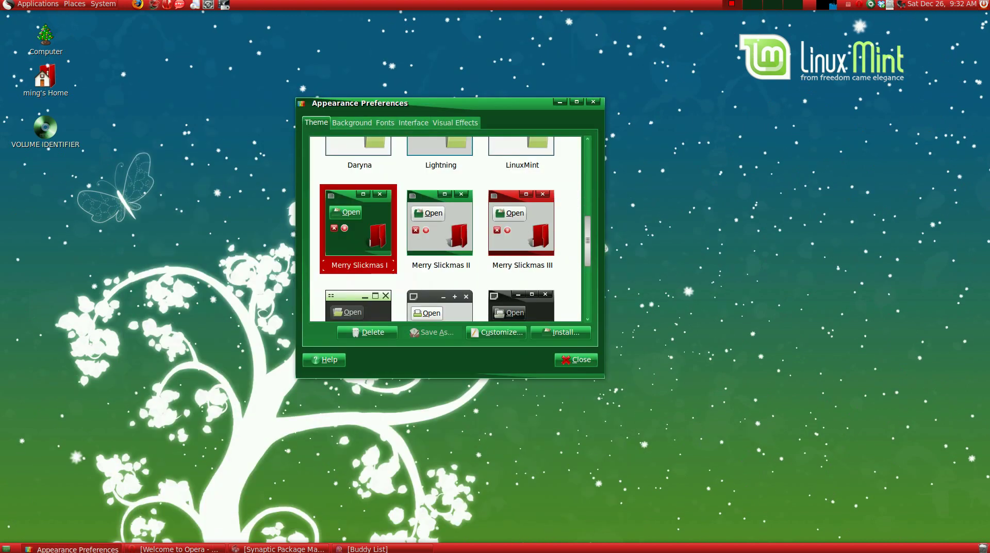
Step: Apply the Merry Slickmas II theme and move the preferences window to show its border
key("Right")
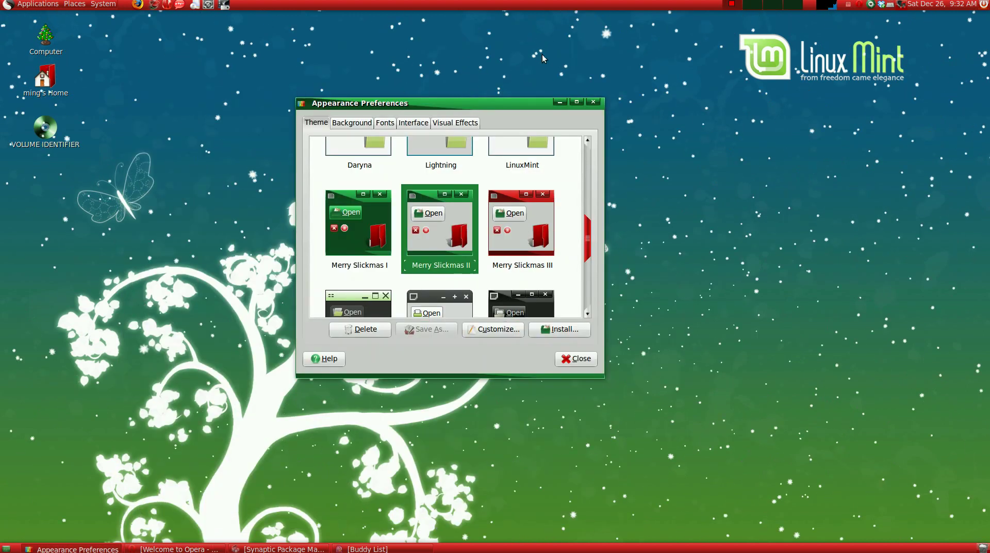
left_click_drag(481, 109, 480, 108)
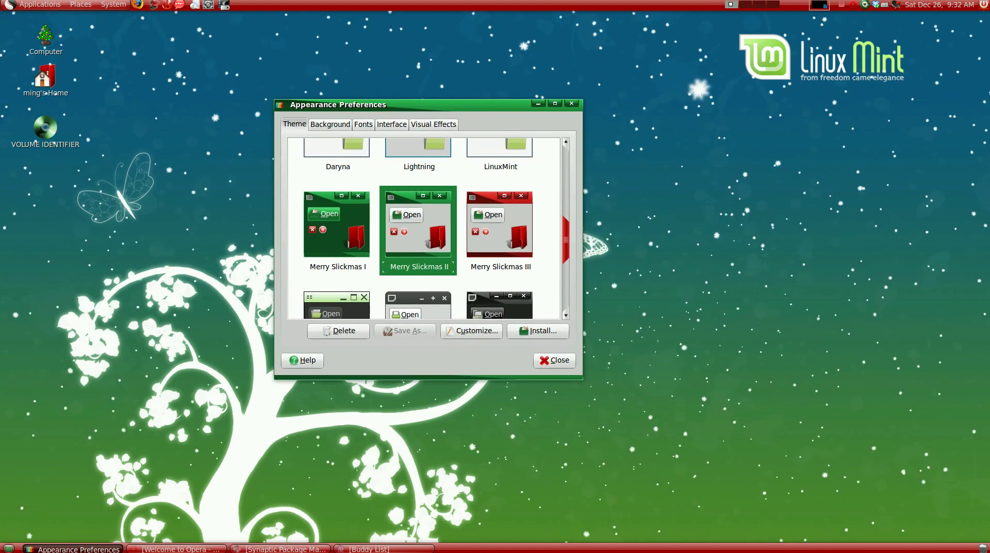
Step: Apply the Merry Slickmas III theme and check how the Applications and Places menus look
left_click(499, 226)
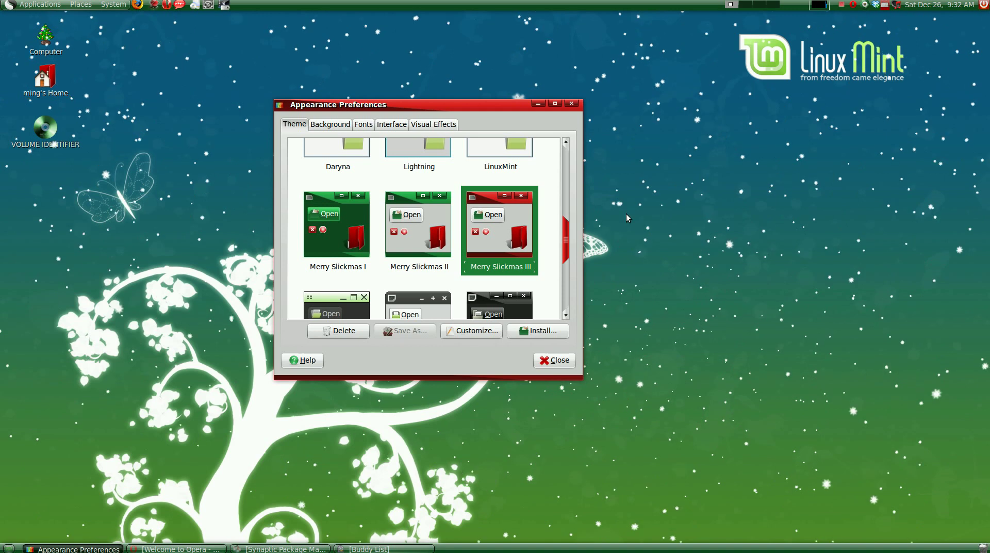
left_click(31, 5)
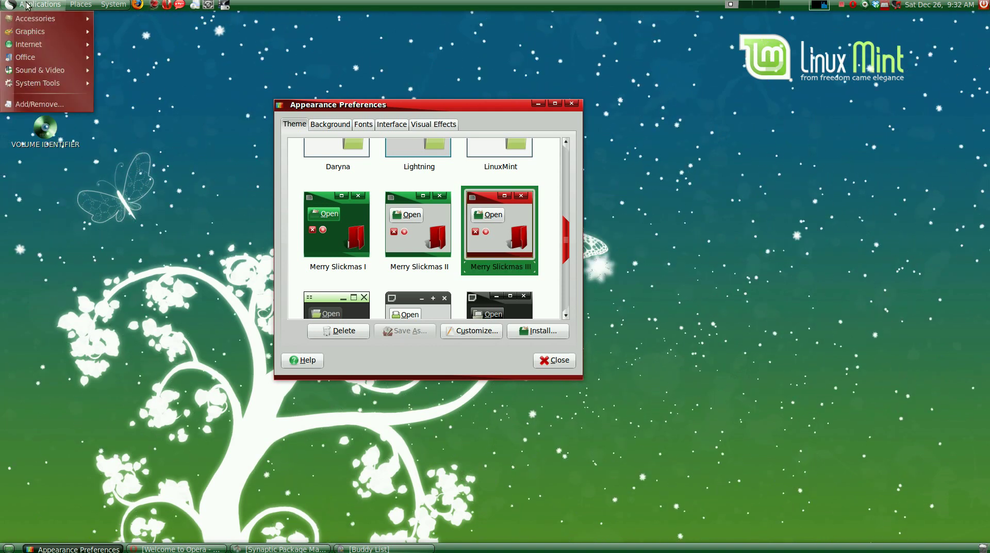
mouse_move(52, 83)
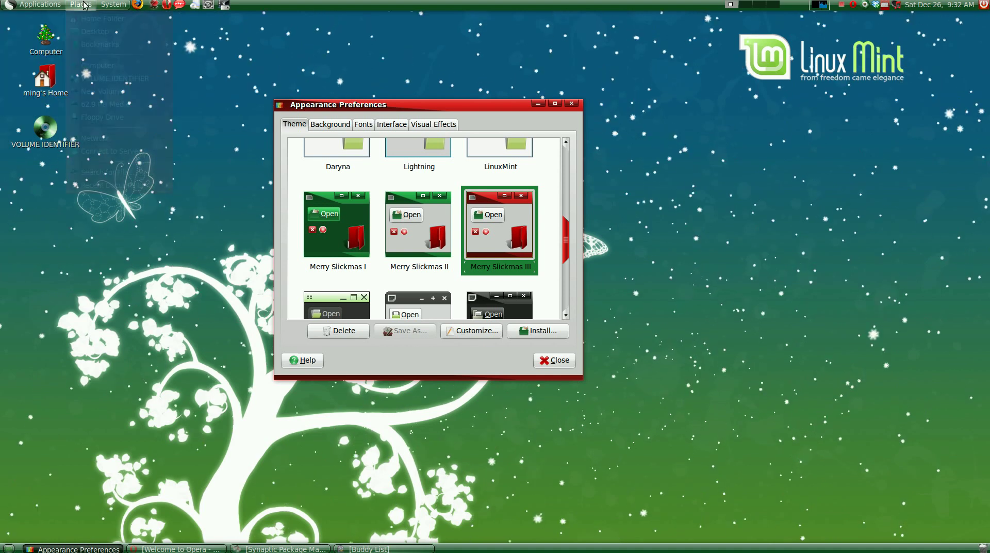
key("Escape")
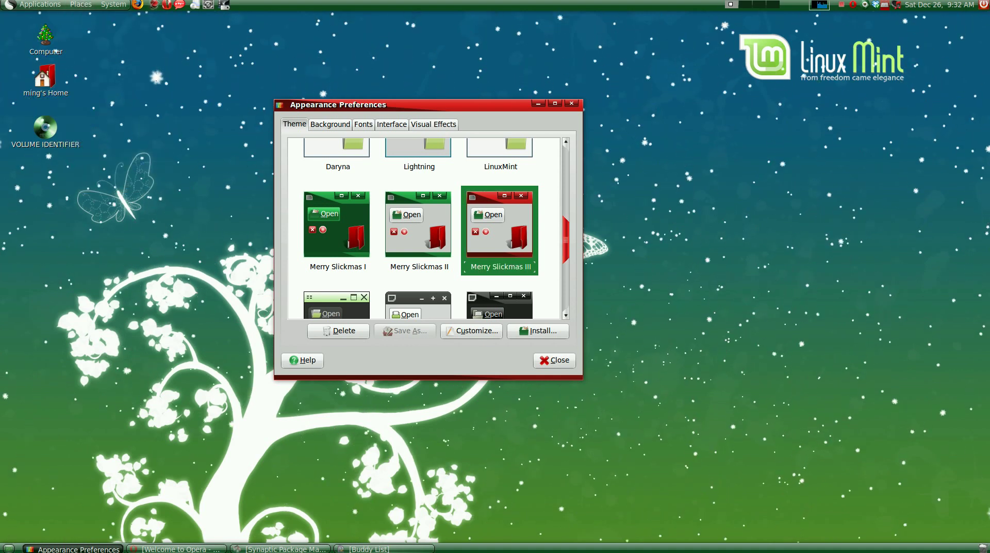
Step: Switch back to the Custom theme and review its color, window border and icon customizations
left_click_drag(566, 240, 566, 168)
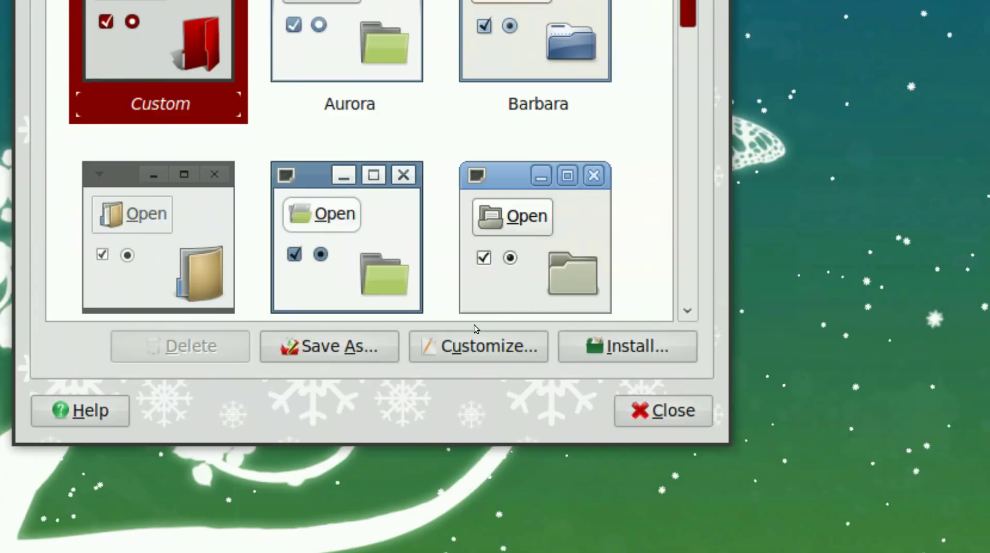
left_click(548, 539)
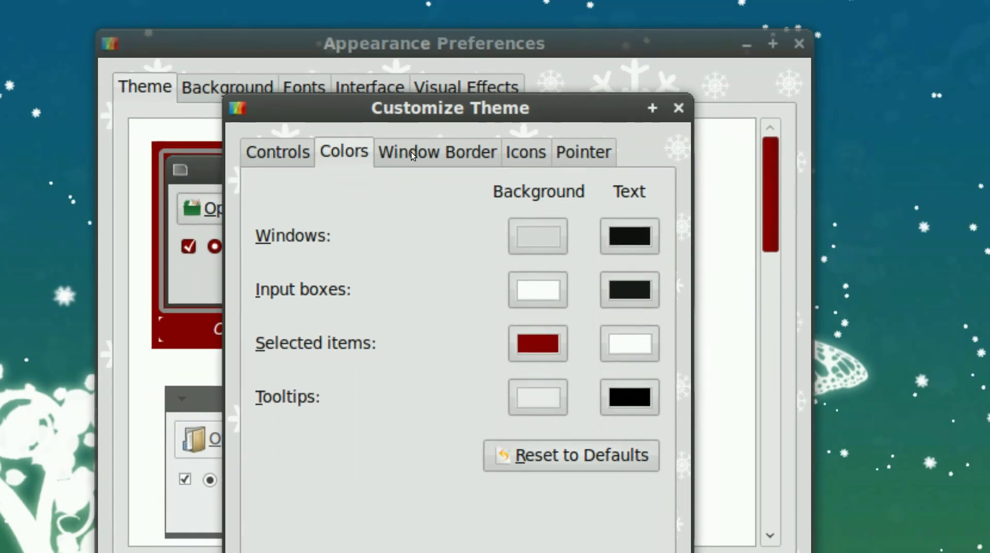
left_click(438, 165)
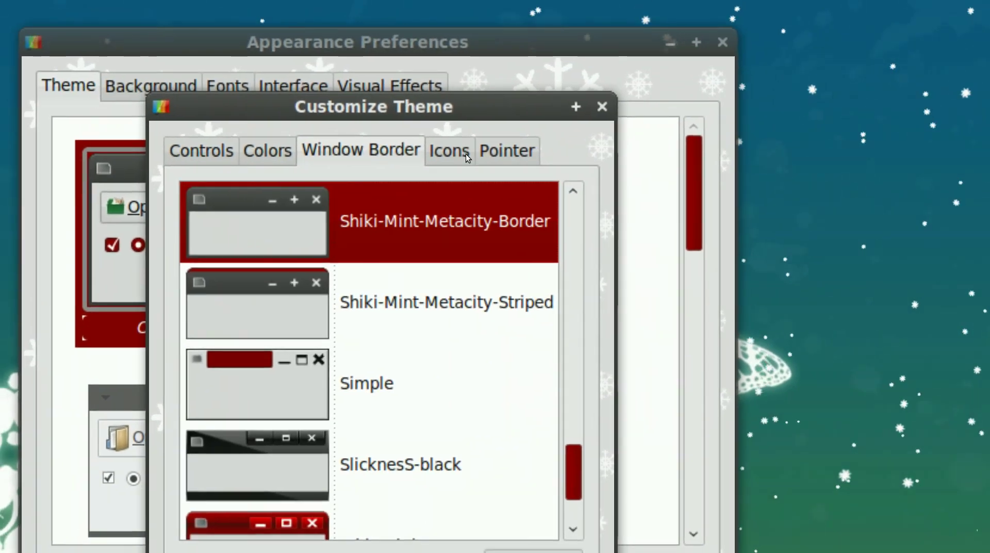
left_click(466, 154)
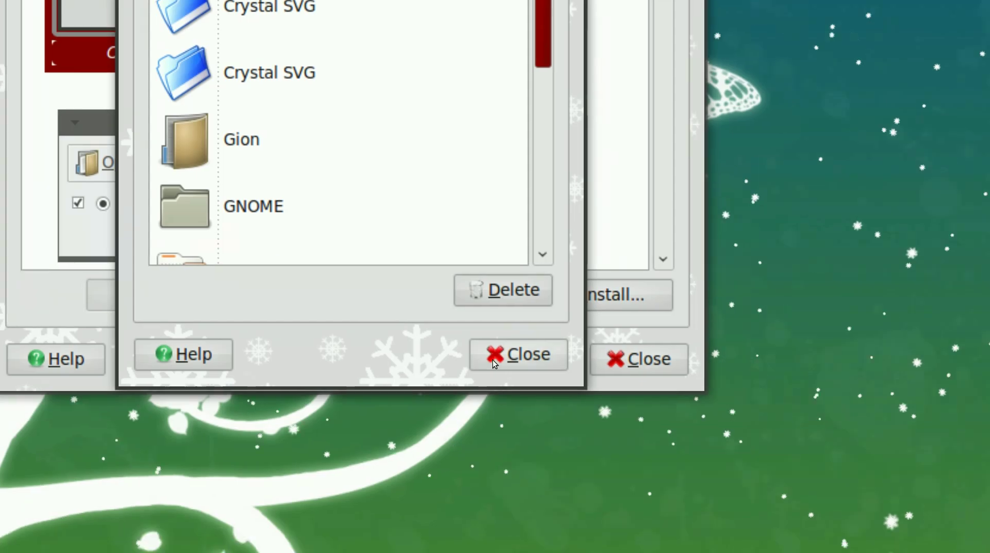
left_click(548, 380)
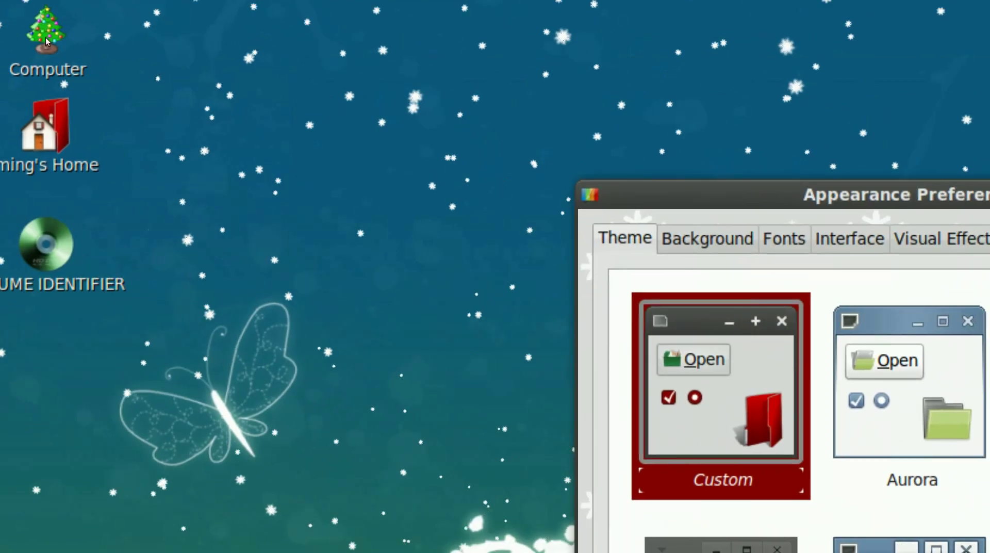
Step: Select the Computer icon on the desktop
left_click(45, 38)
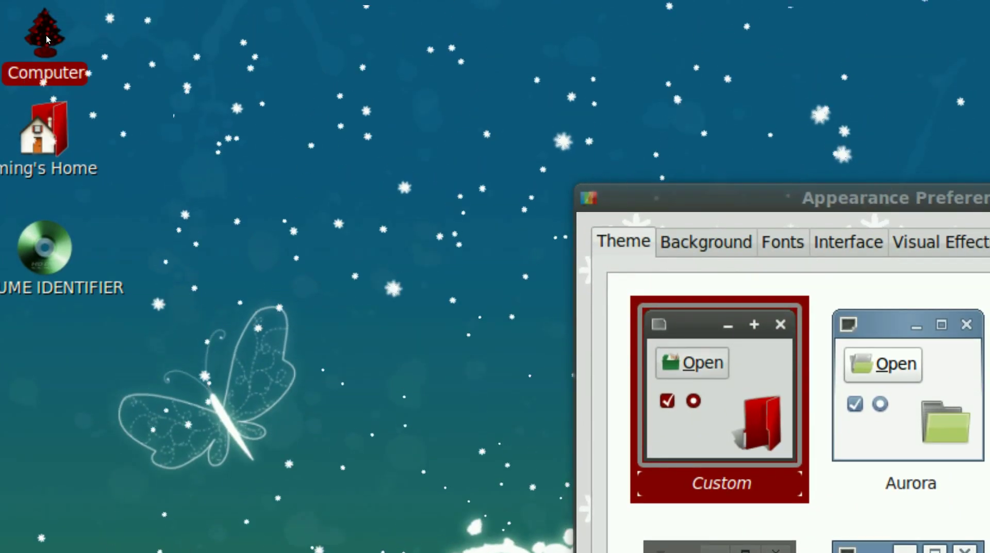
Step: Open Computer from the desktop and browse the Documents folder and its School subfolder to show the themed icons
double_click(47, 35)
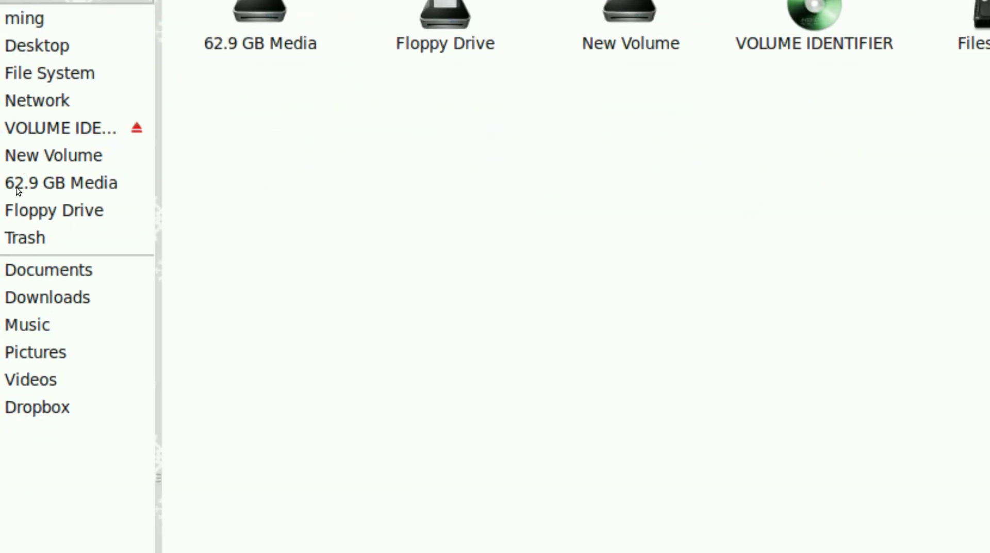
left_click(31, 197)
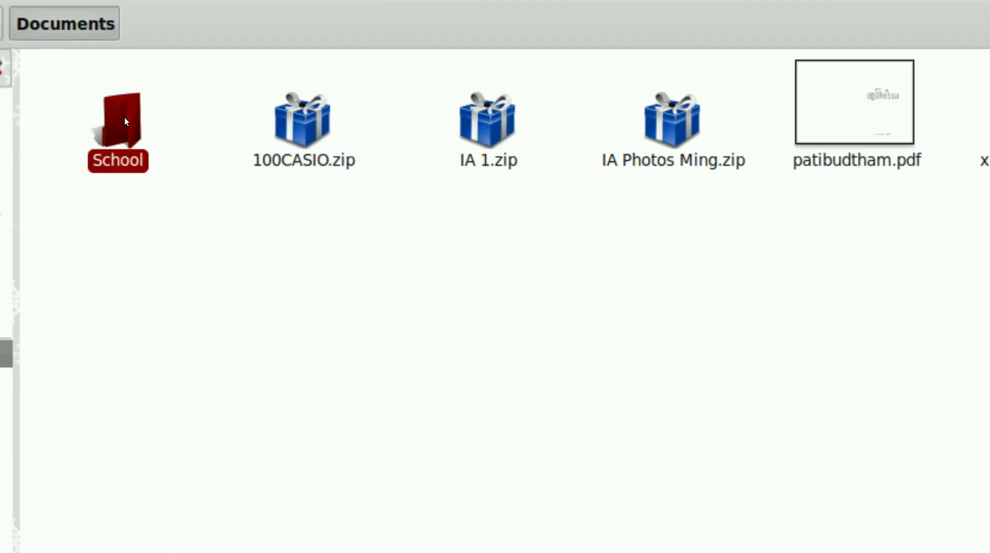
double_click(125, 119)
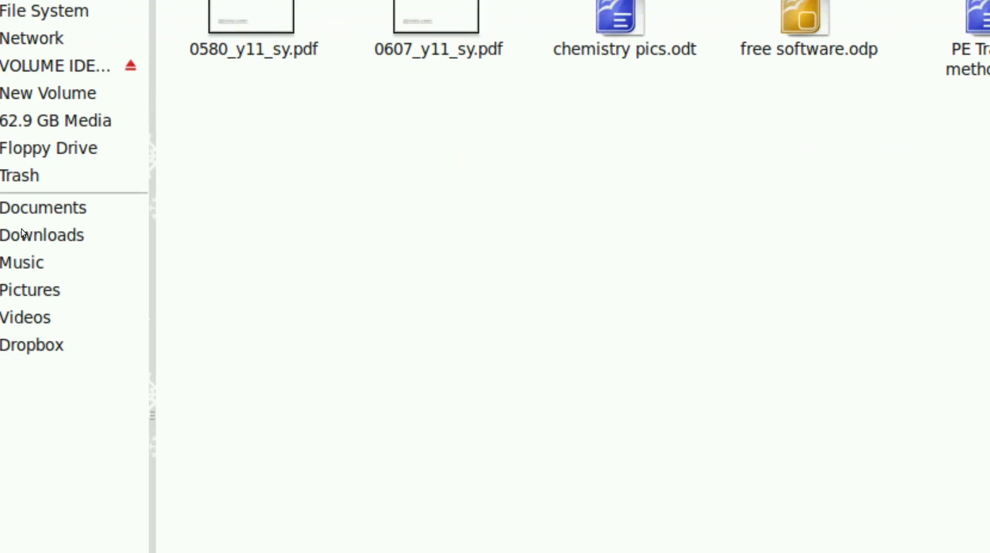
Step: Open the Downloads folder and examine the archive and package icons, selecting 115986-Merry Slickmas.7z and the google-chrome deb file
left_click(21, 228)
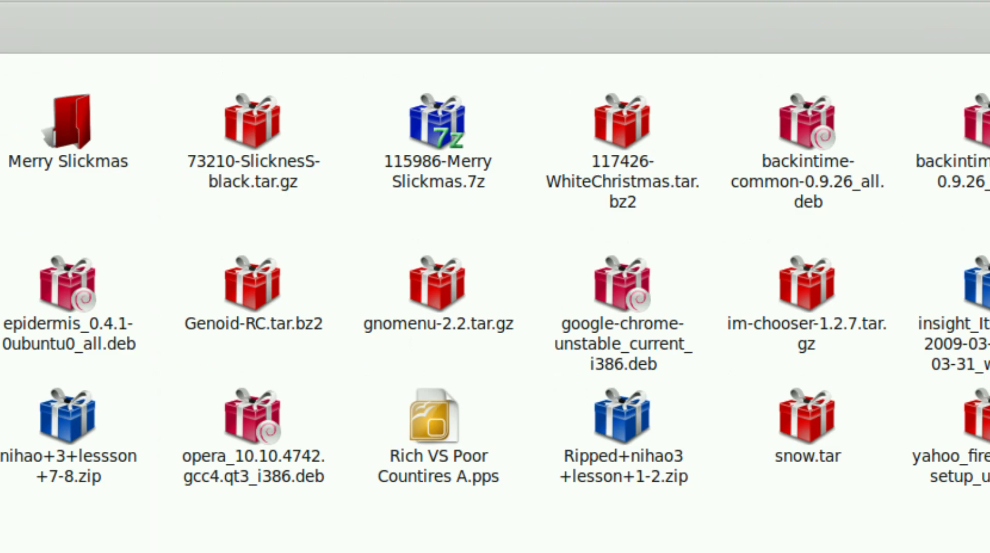
left_click(437, 129)
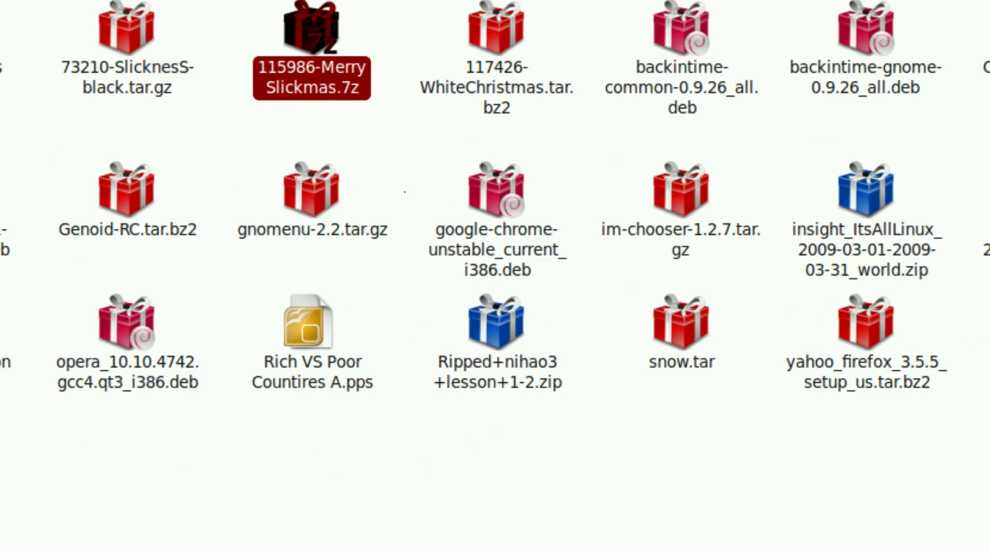
left_click(445, 197)
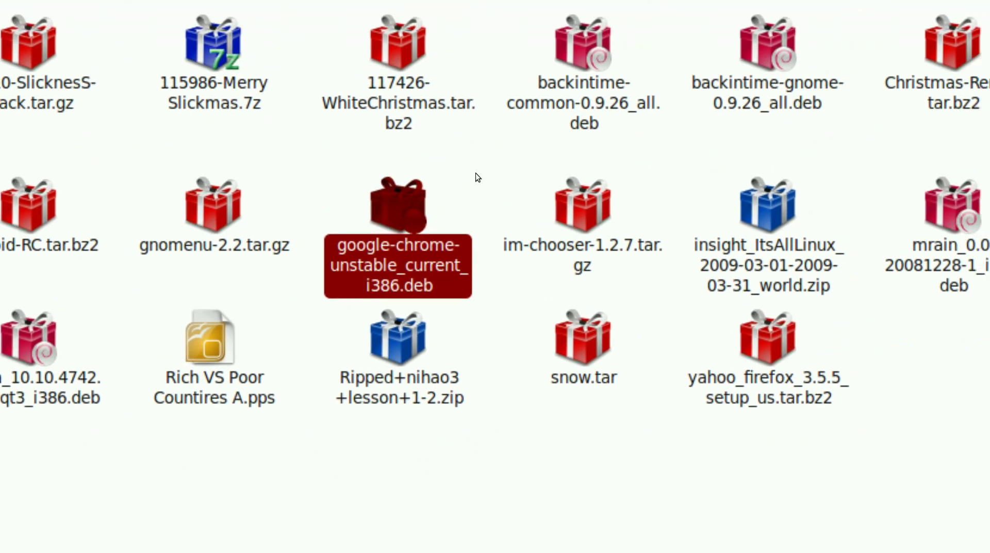
left_click(475, 177)
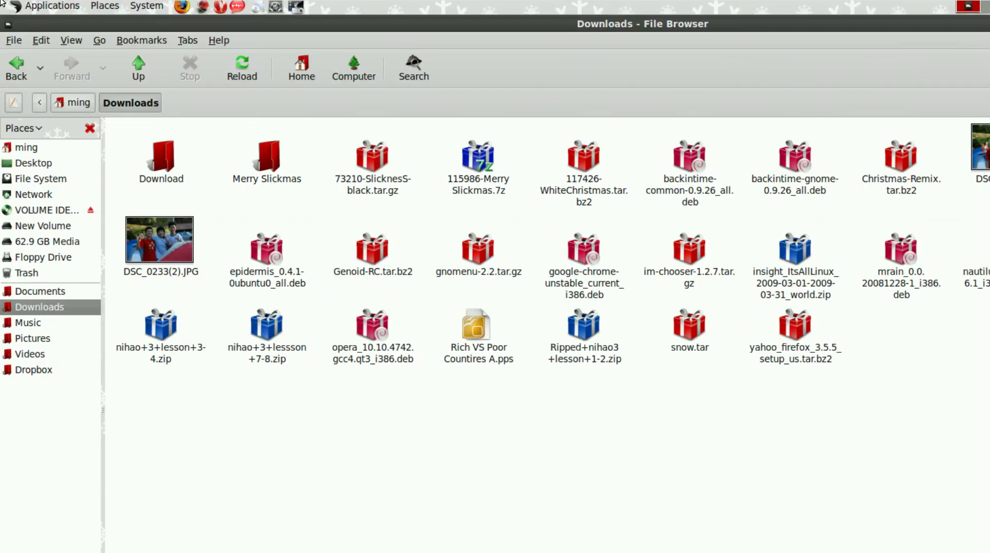
Step: Browse the application categories, including Accessories, System Tools and Sound & Video, to examine their themed icons
left_click(3, 4)
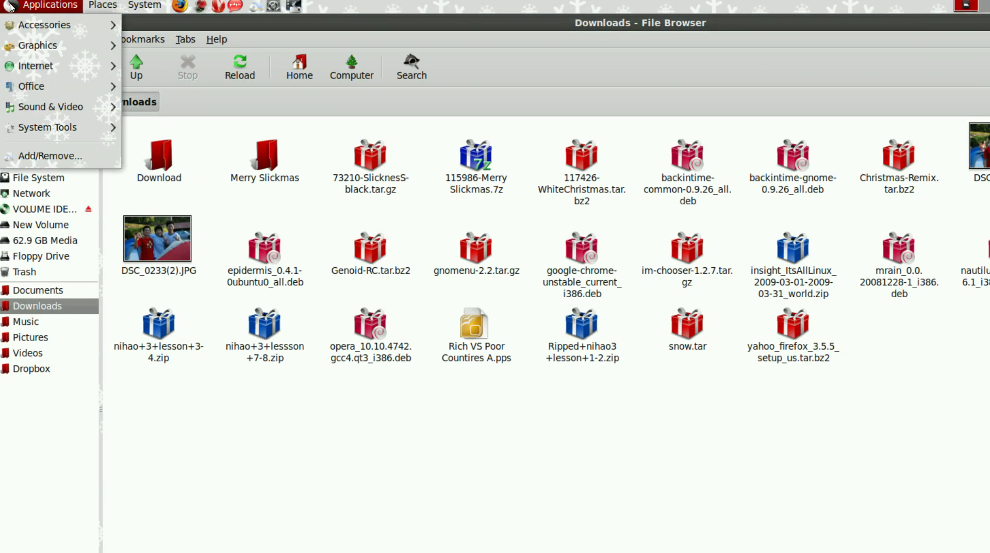
mouse_move(30, 29)
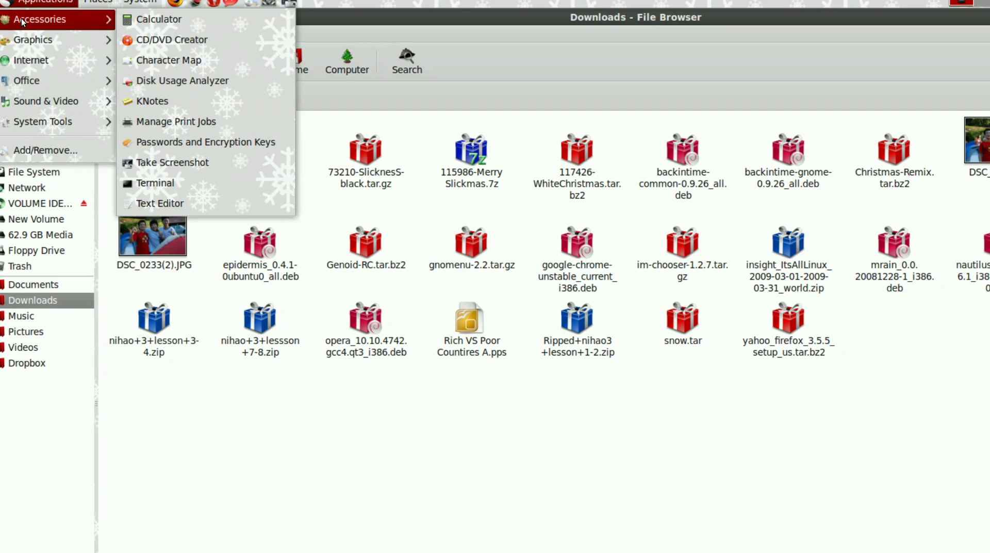
left_click(23, 1)
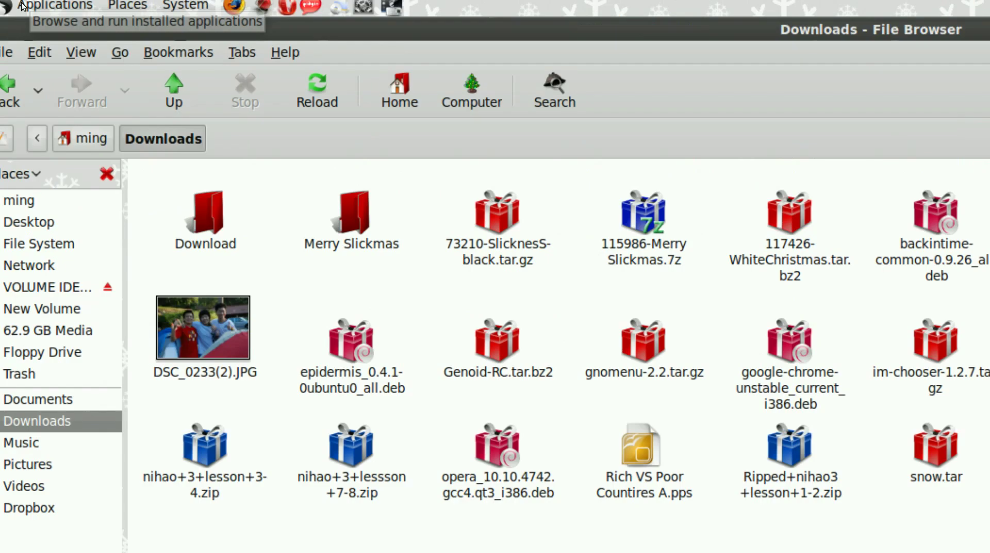
left_click(22, 6)
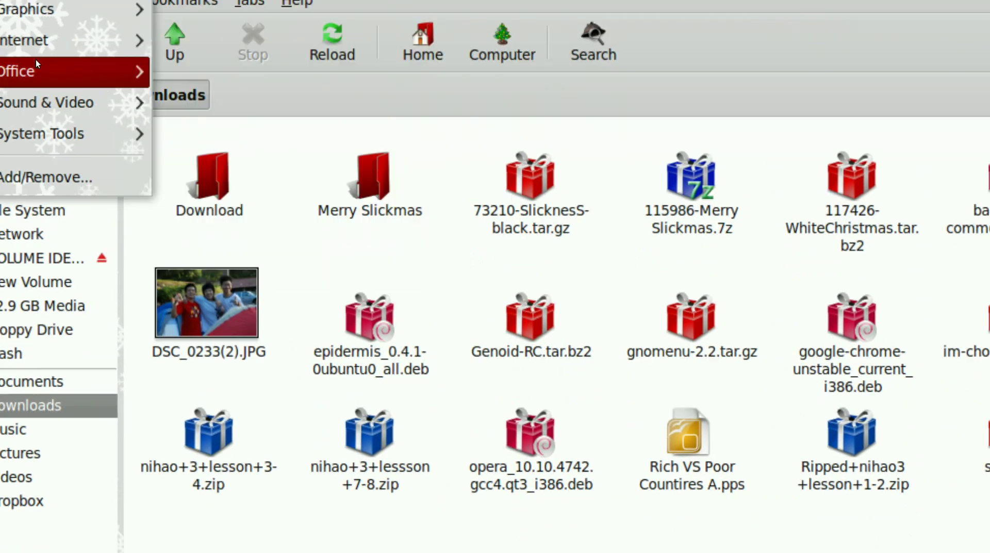
mouse_move(43, 100)
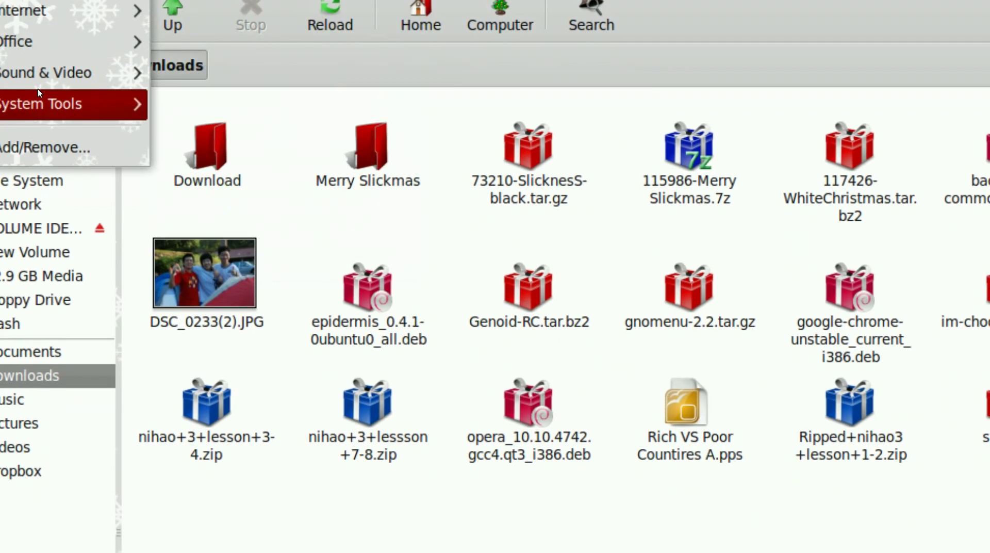
mouse_move(41, 120)
mouse_move(59, 60)
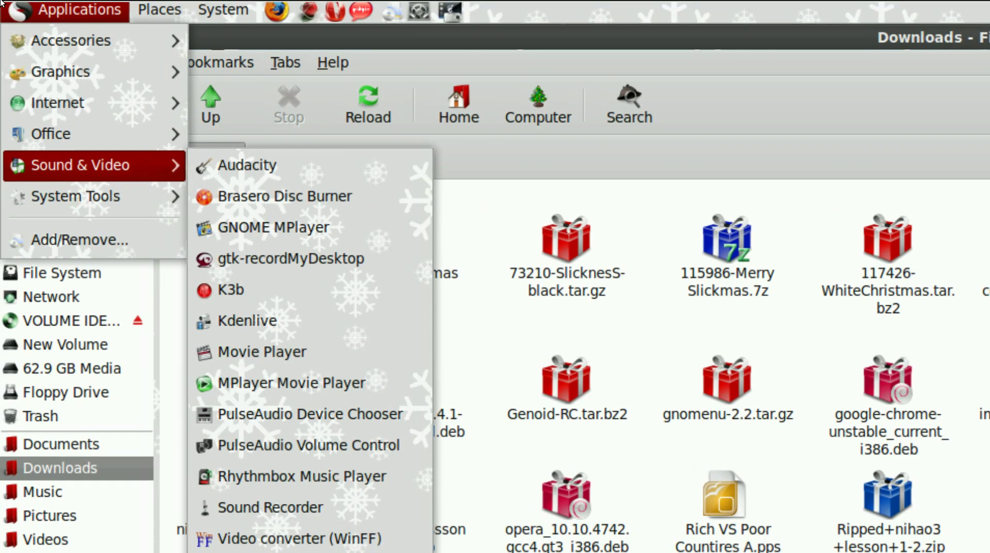
left_click(0, 0)
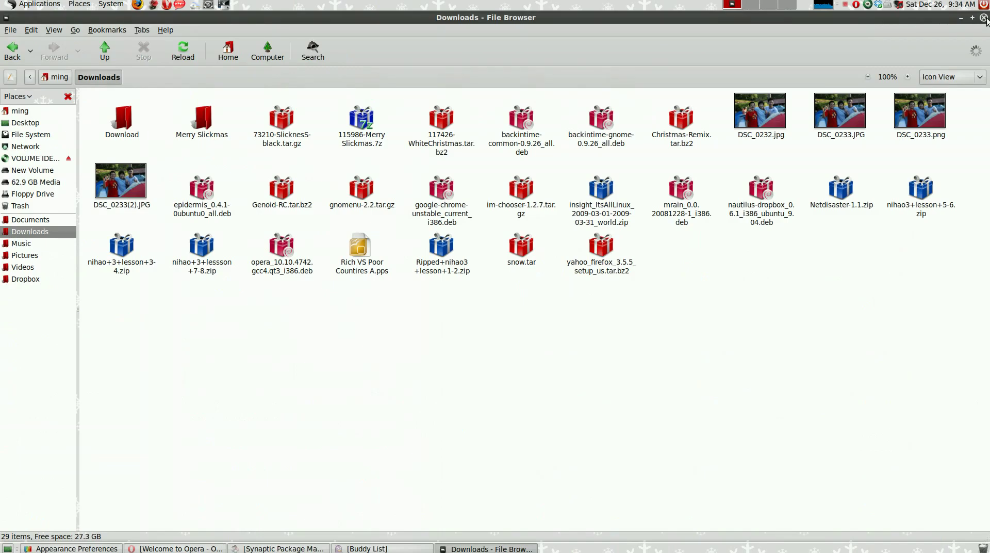
Step: Clear the file browser and Appearance Preferences off the desktop and switch to the compiz PPA page in Opera
left_click(985, 18)
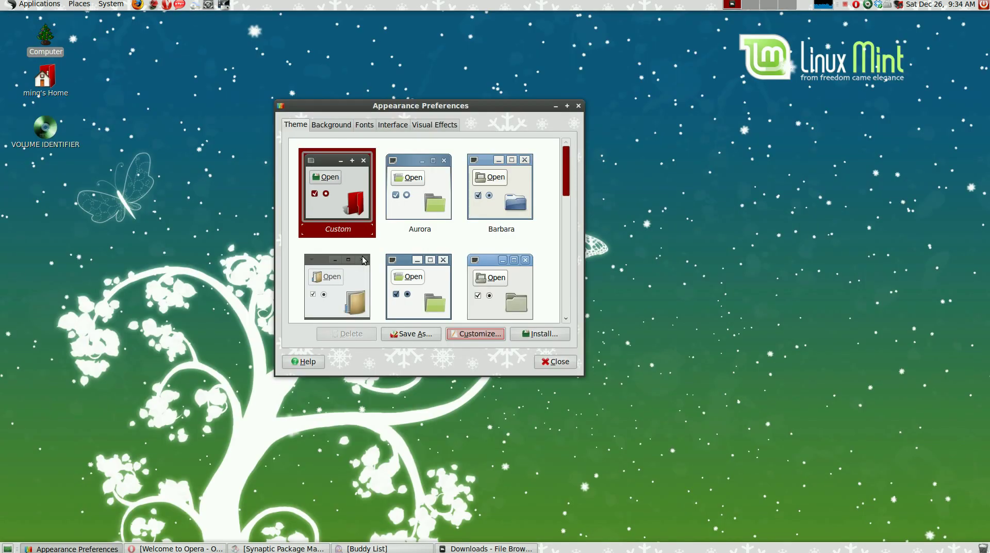
left_click(555, 106)
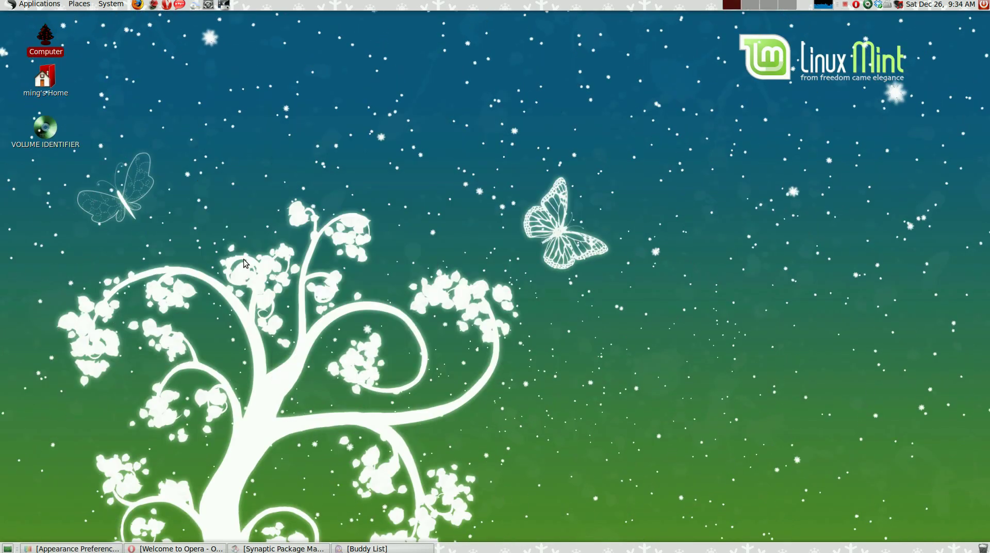
left_click(175, 548)
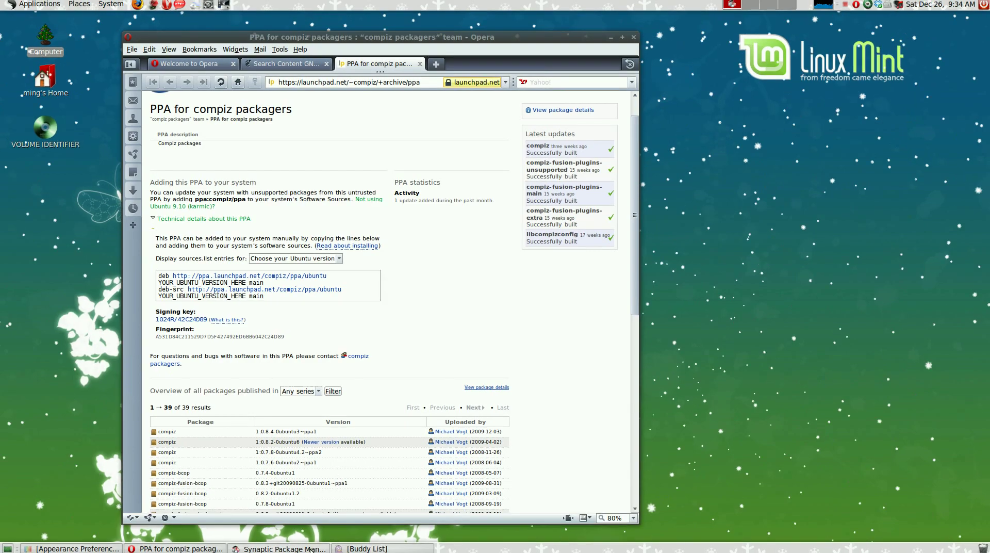
Step: Switch to Synaptic Package Manager and open its repositories settings
left_click(311, 548)
left_click(108, 31)
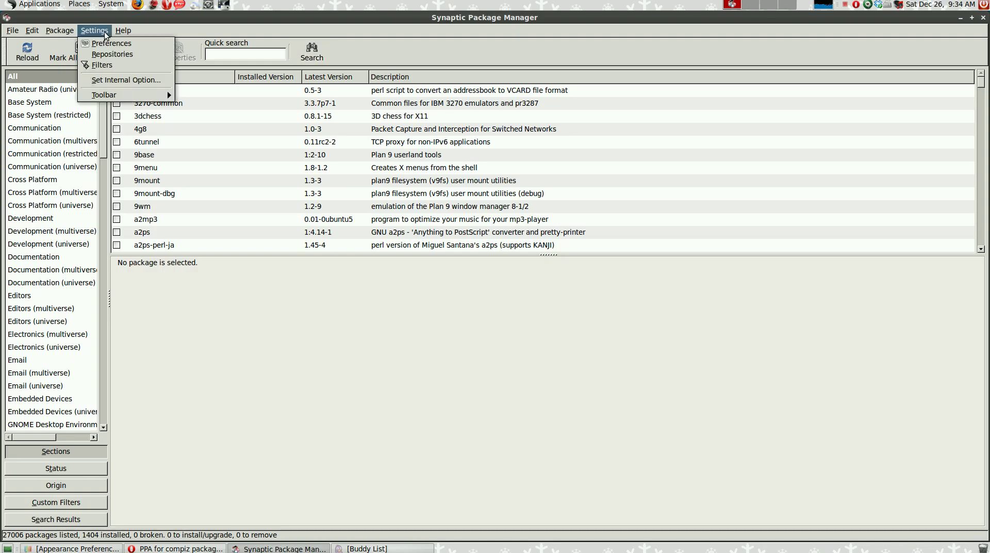
left_click(109, 55)
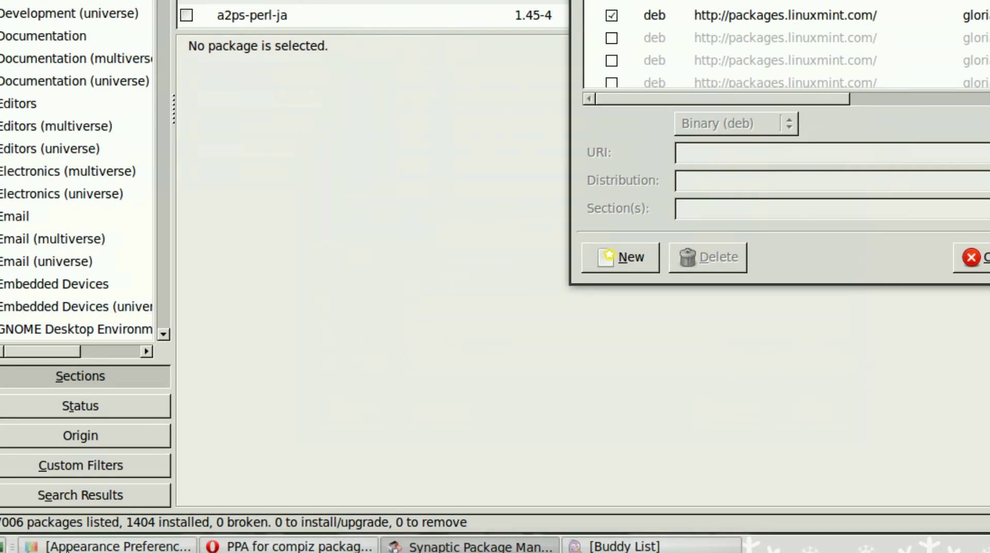
Step: Return to the compiz PPA page in Opera and highlight the deb line among its sources.list entries
left_click(289, 546)
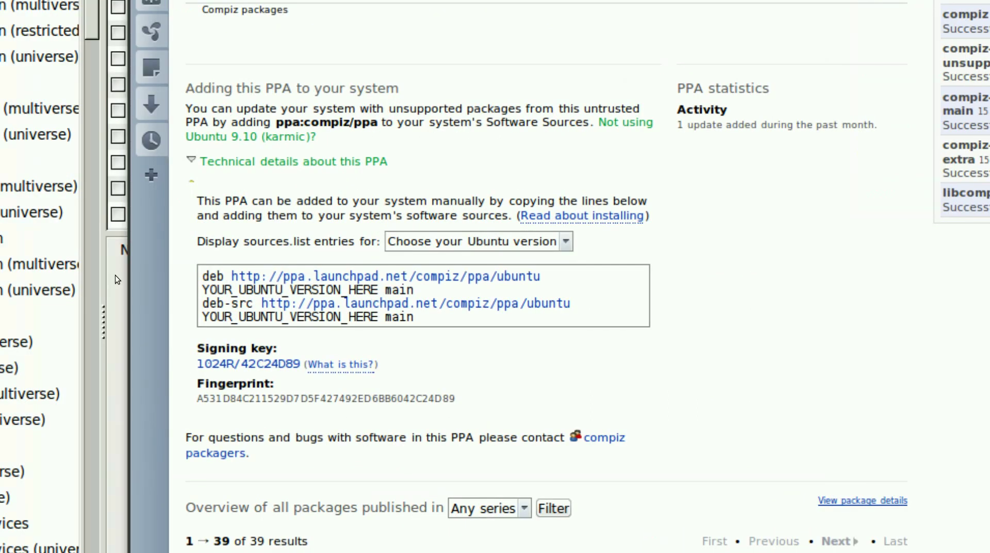
left_click_drag(238, 277, 345, 286)
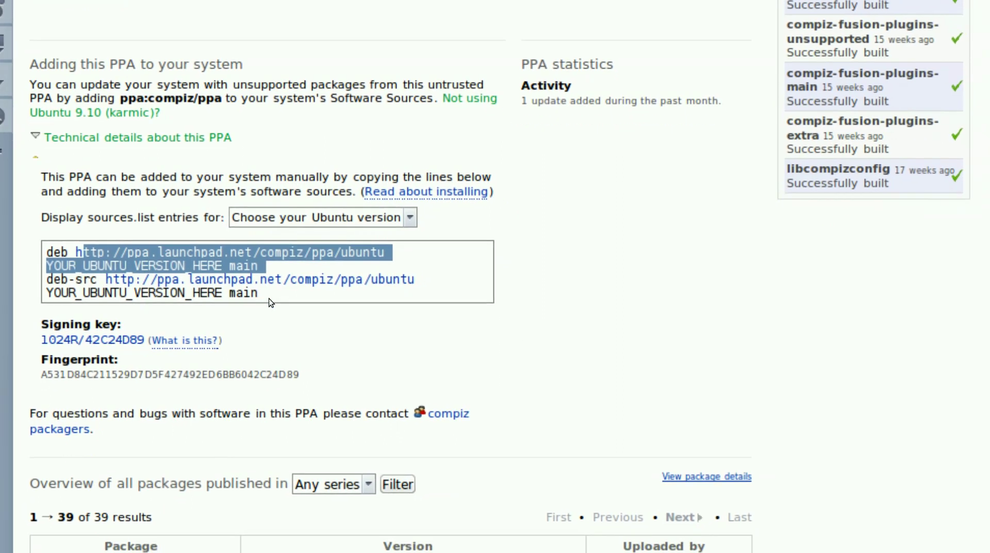
left_click(180, 293)
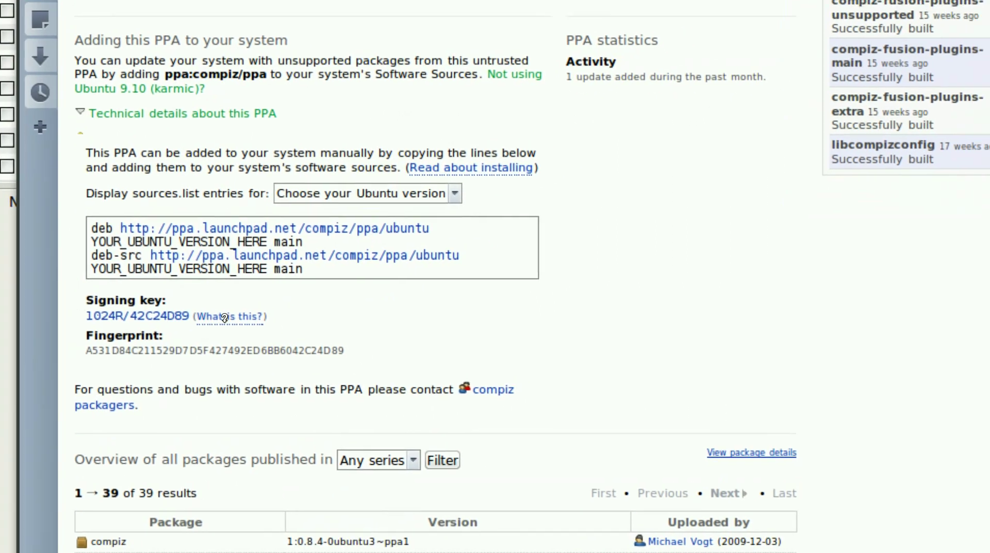
Step: Open the PPA usage help, highlight the apt-key command in its key steps, and show the Accessories applications for the terminal
left_click(223, 320)
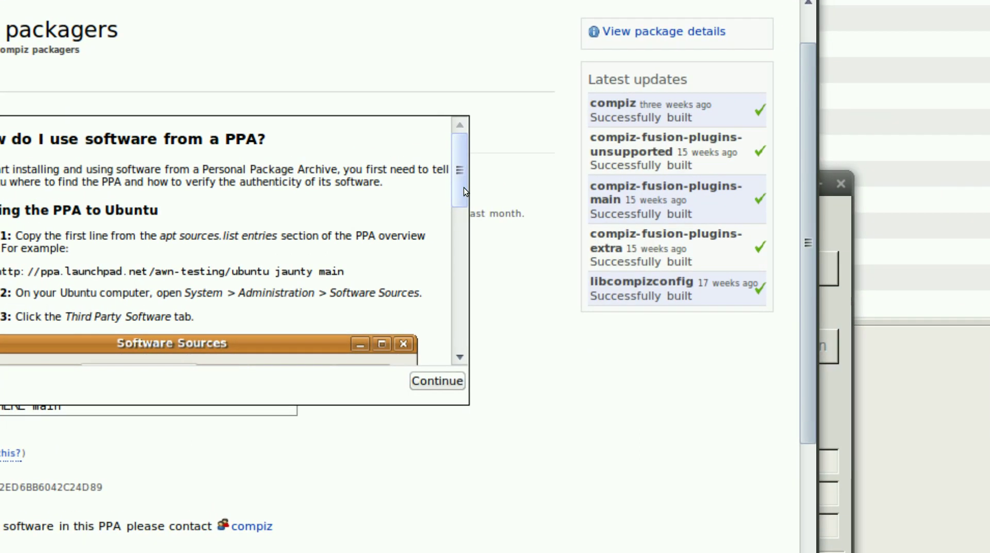
left_click_drag(464, 187, 459, 298)
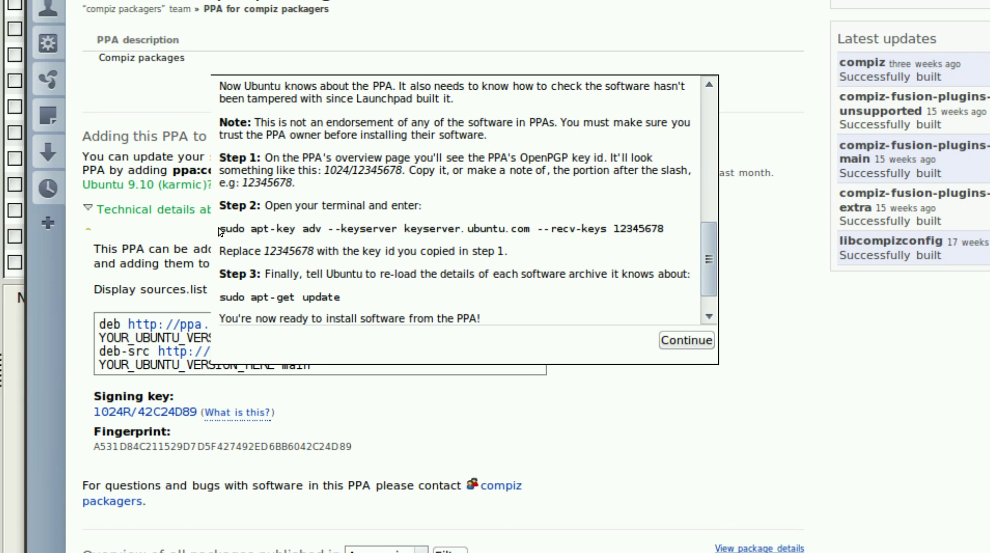
left_click_drag(230, 228, 333, 228)
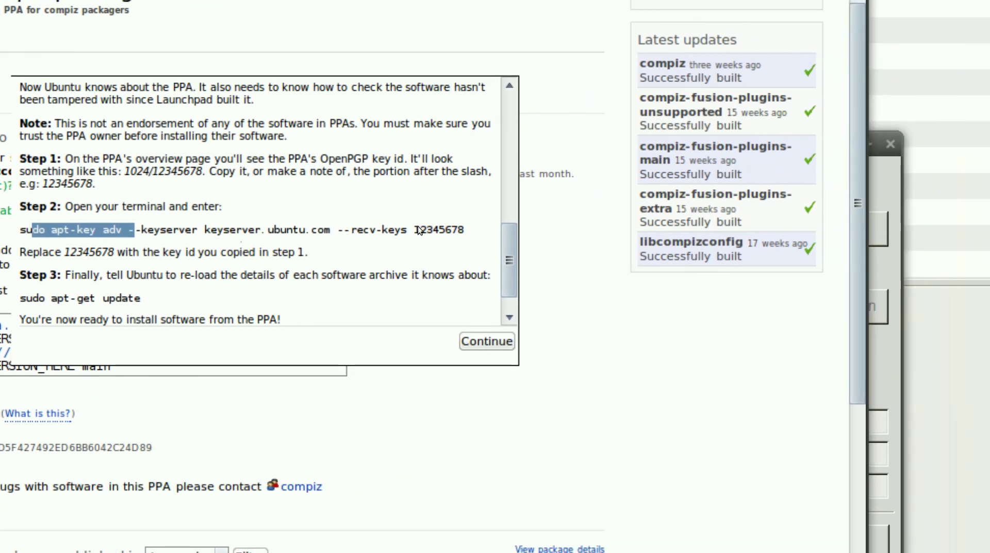
double_click(464, 228)
left_click(497, 232)
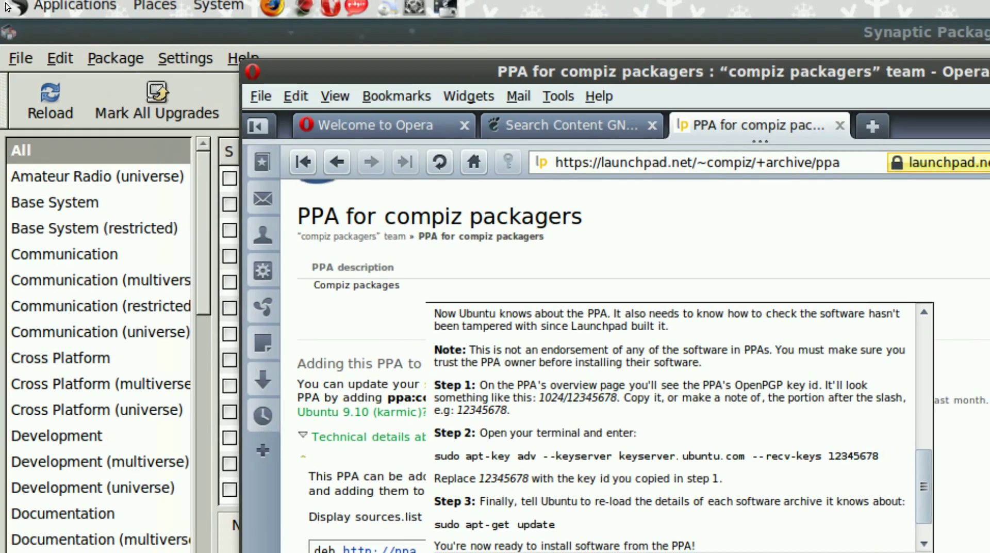
left_click(74, 5)
mouse_move(77, 34)
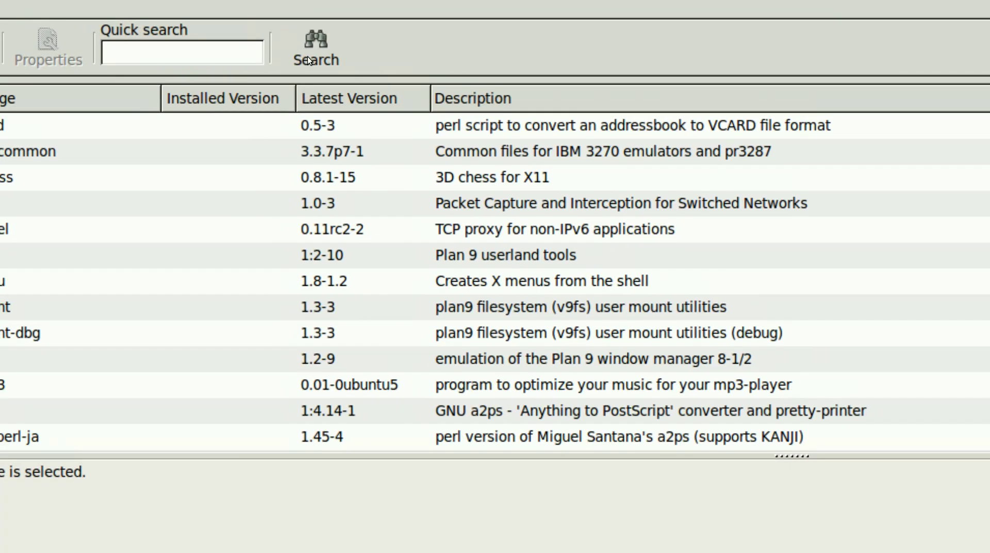
Step: Search Synaptic for the compiz packages and select the unsupported Compiz Fusion plugins and the Compiz configuration settings manager
left_click(311, 54)
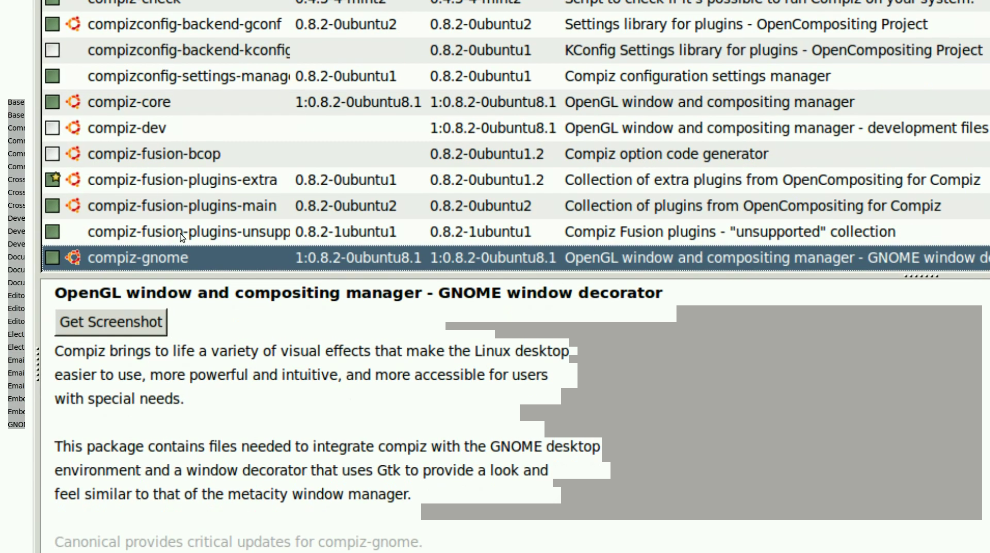
left_click(189, 256)
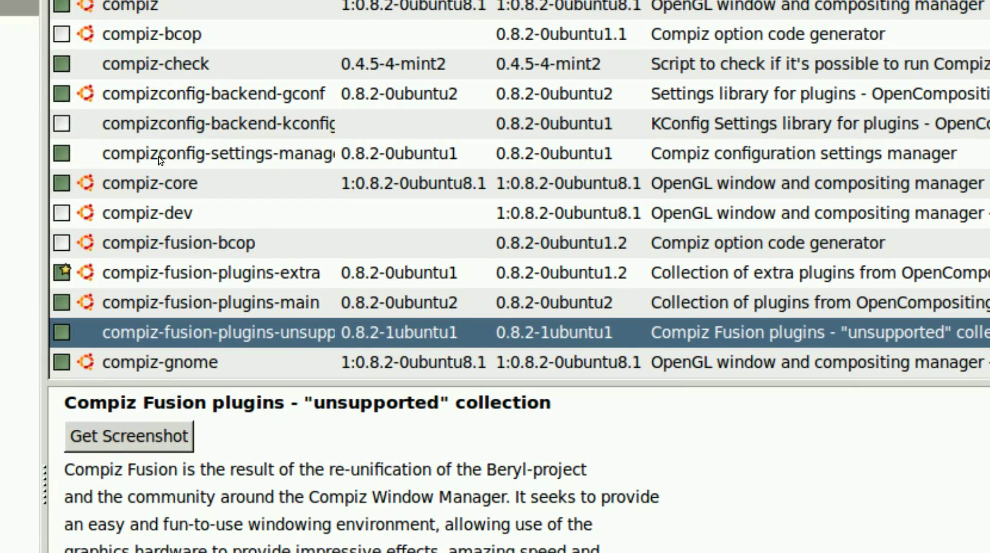
left_click(164, 153)
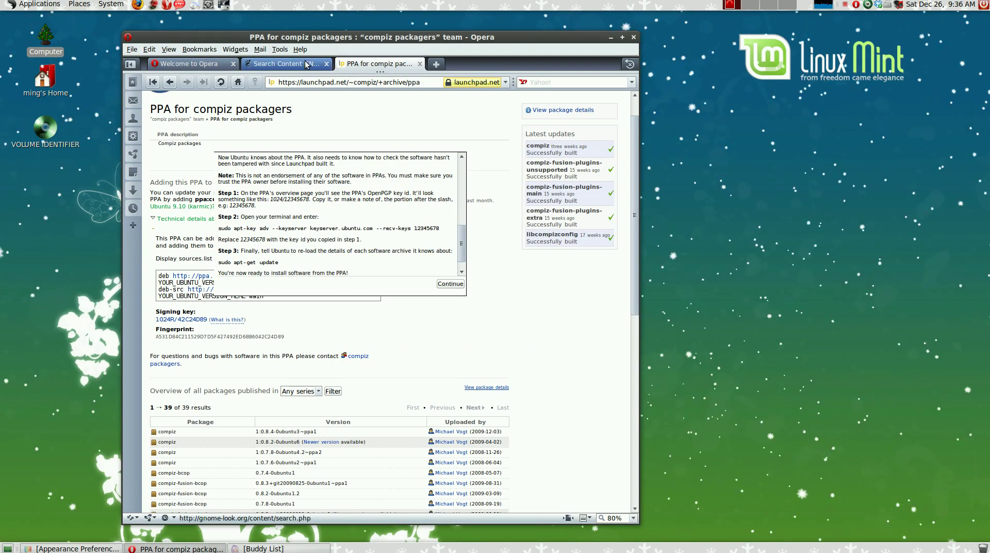
Step: Show the desktop, then open CompizConfig Settings Manager at its Effects category
key("ctrl+alt+d")
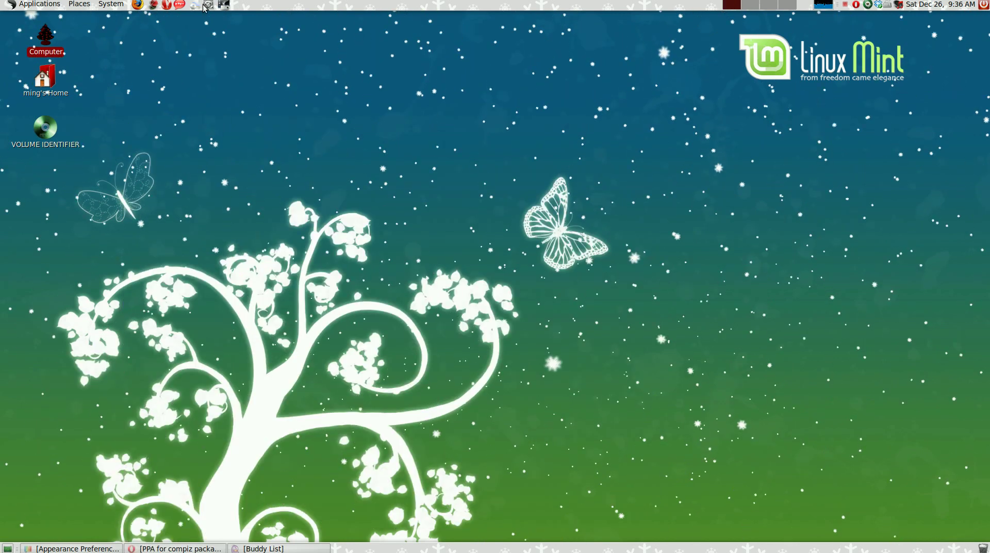
left_click(113, 5)
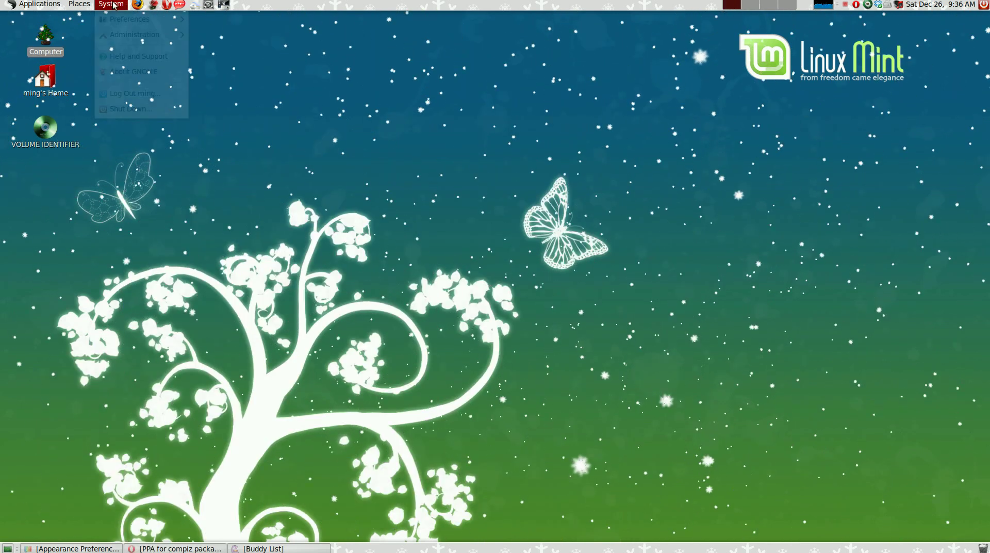
mouse_move(116, 20)
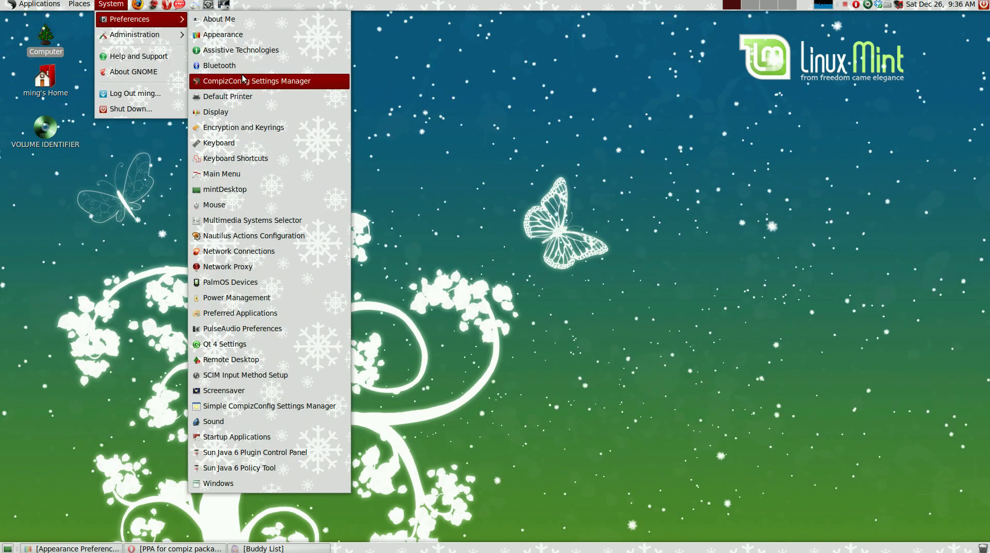
left_click(244, 78)
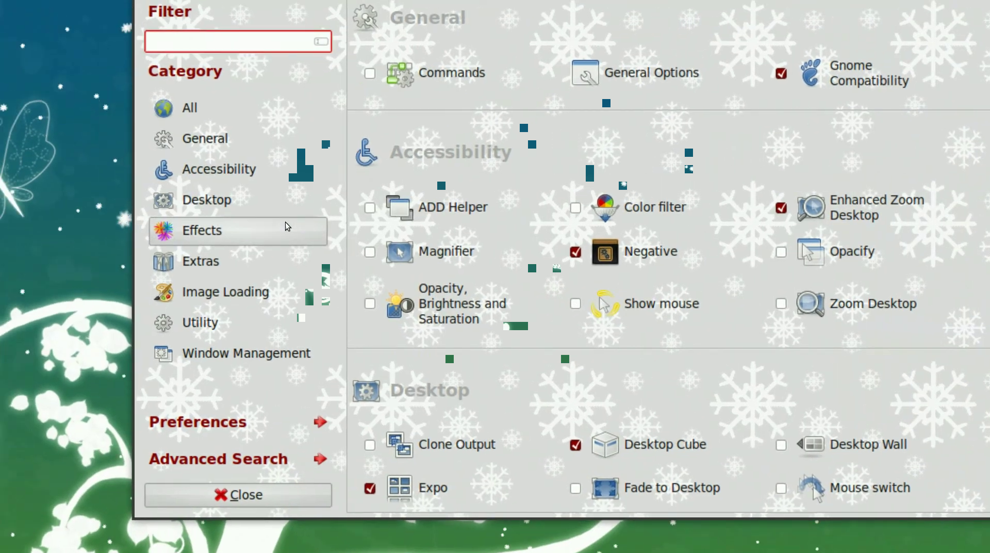
left_click(290, 227)
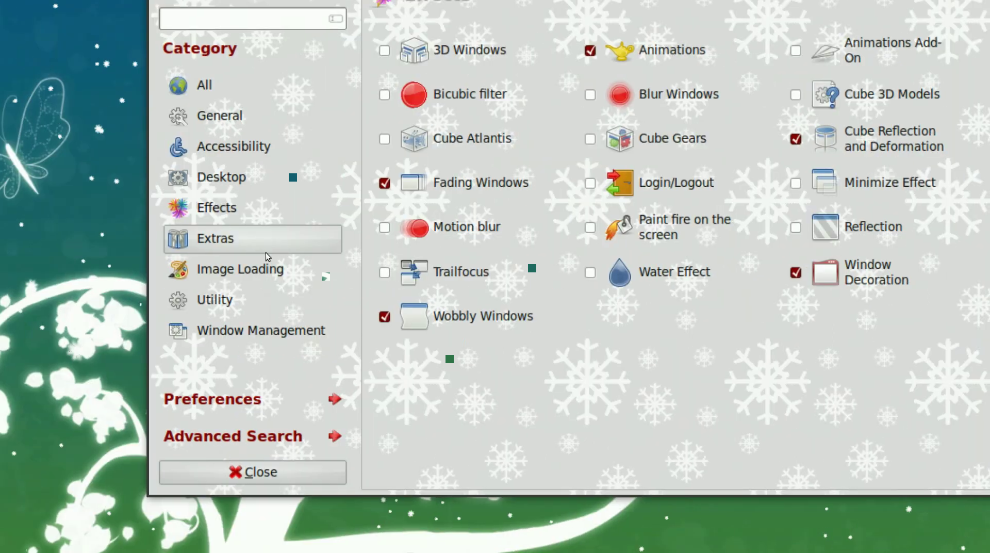
Step: Open the Snow plugin from the Extras category, inspect its settings and key bindings, and return to the plugin list
left_click(267, 255)
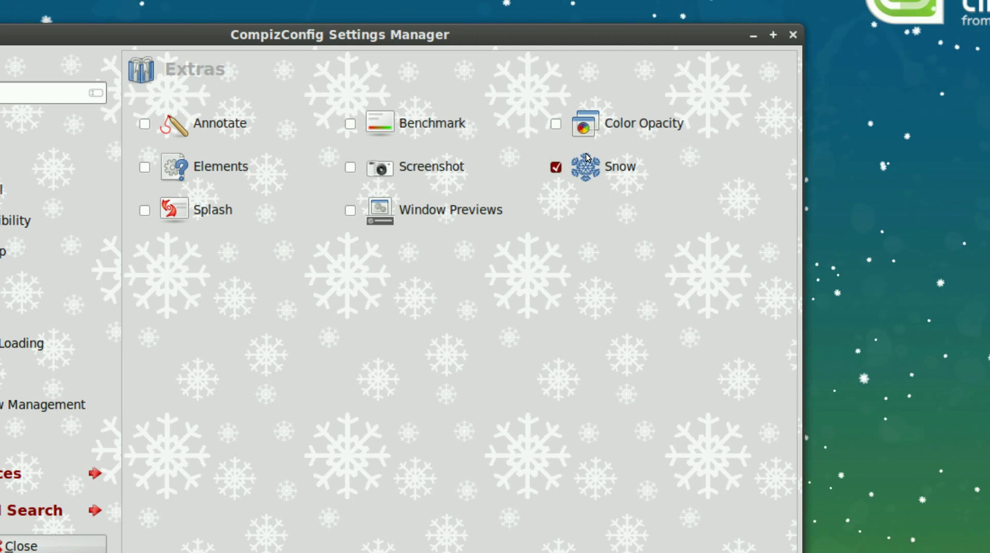
left_click(569, 156)
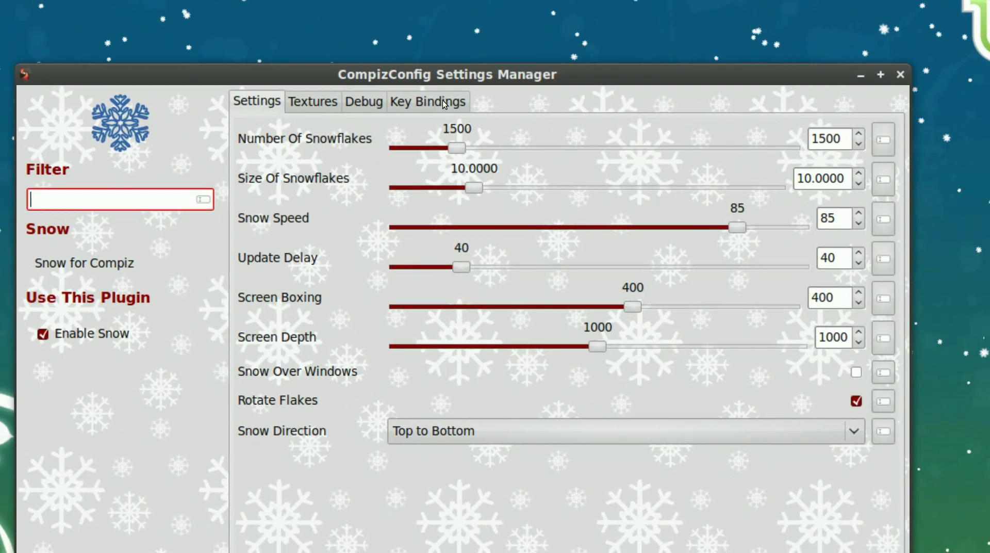
left_click(444, 100)
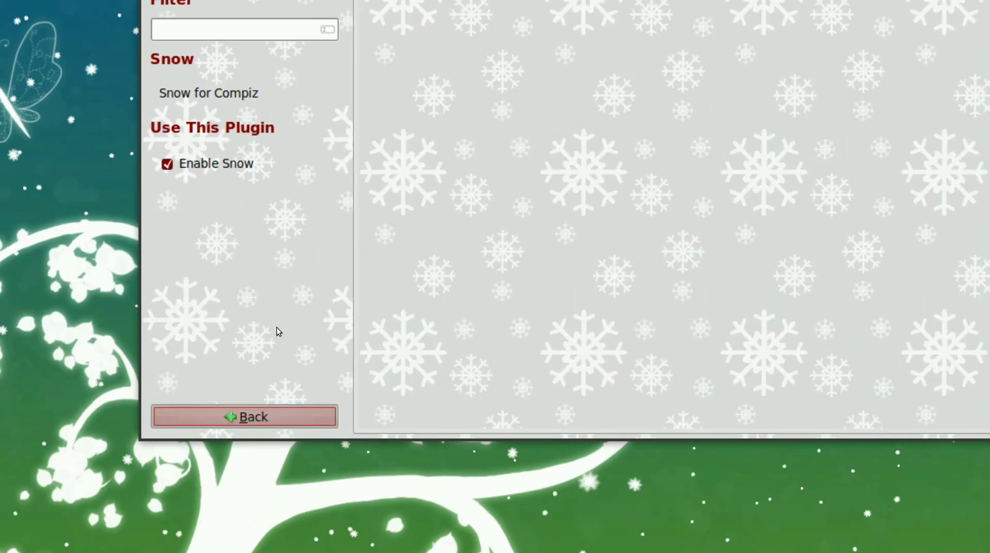
left_click(252, 416)
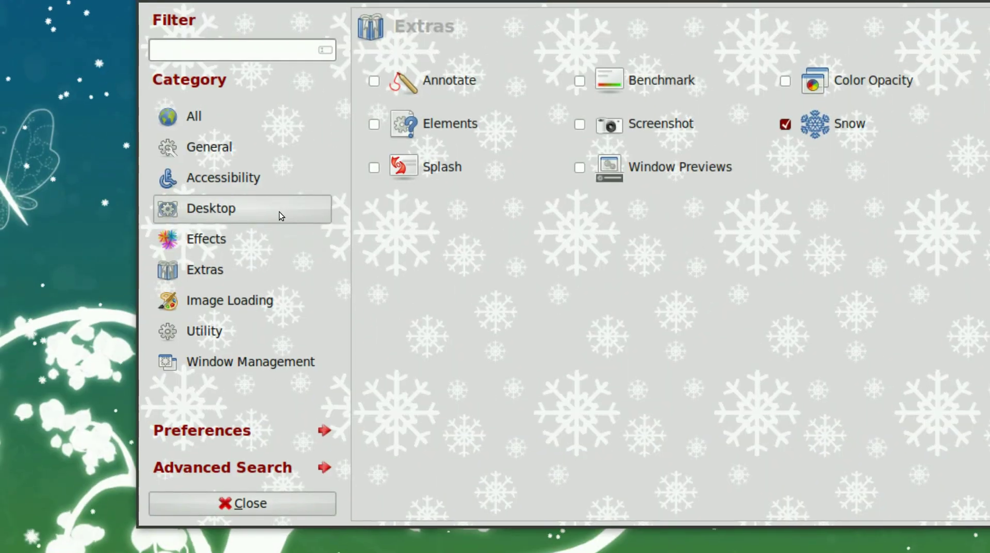
Step: Show the Desktop category of plugins and filter the plugin list by "cube"
left_click(279, 211)
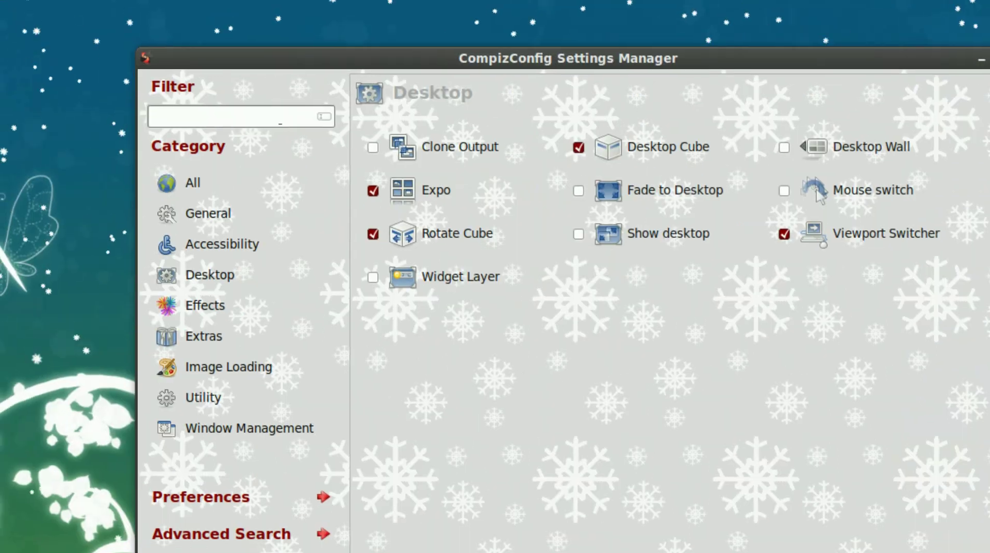
left_click(279, 118)
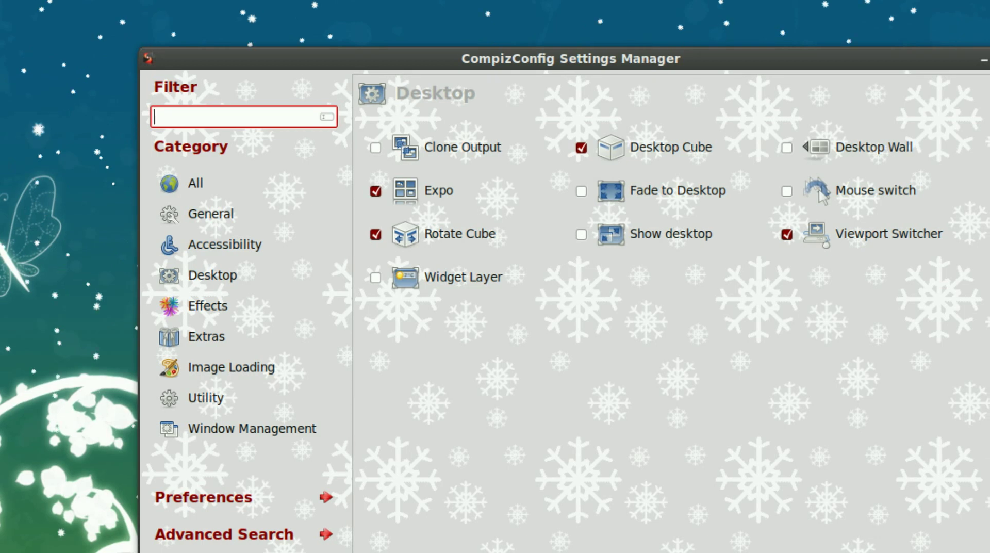
type("c")
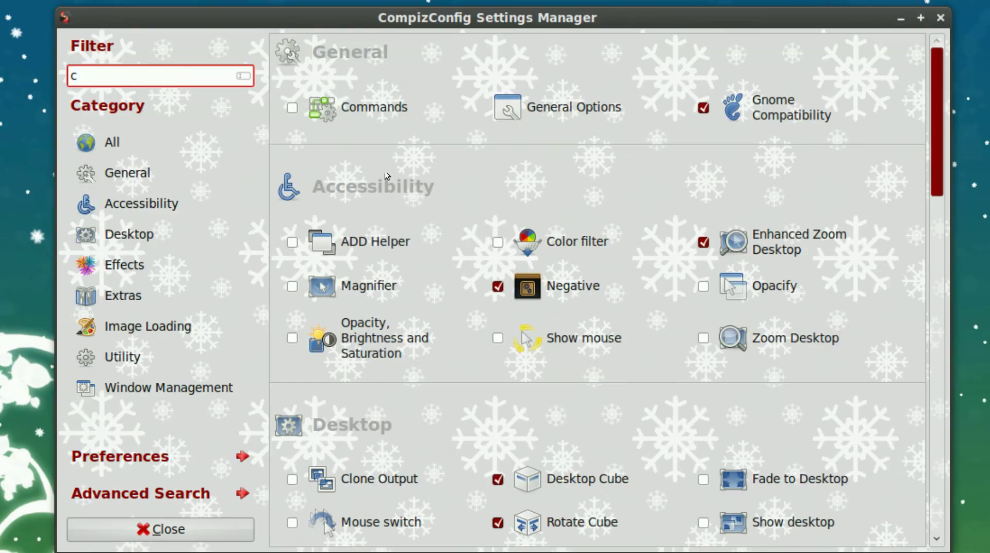
type("u")
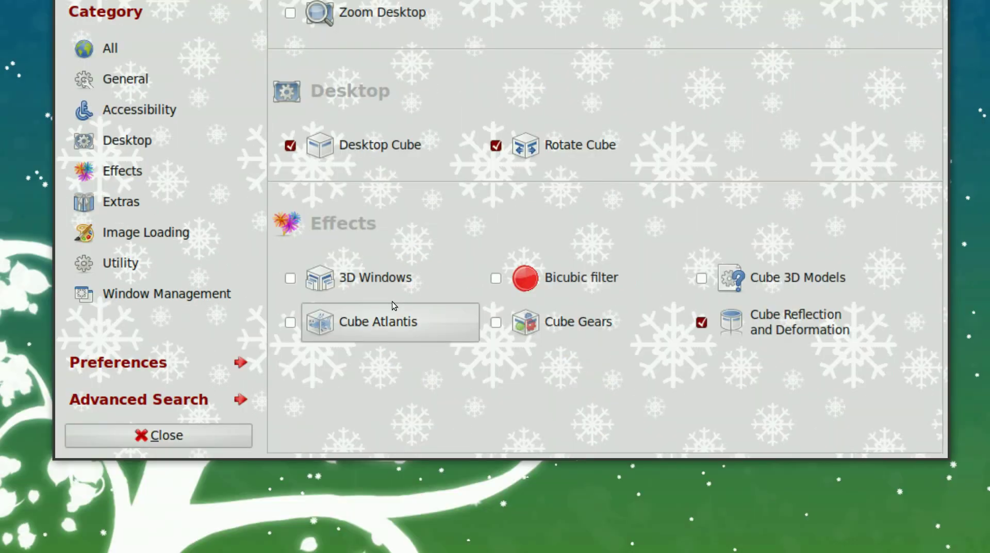
type("be")
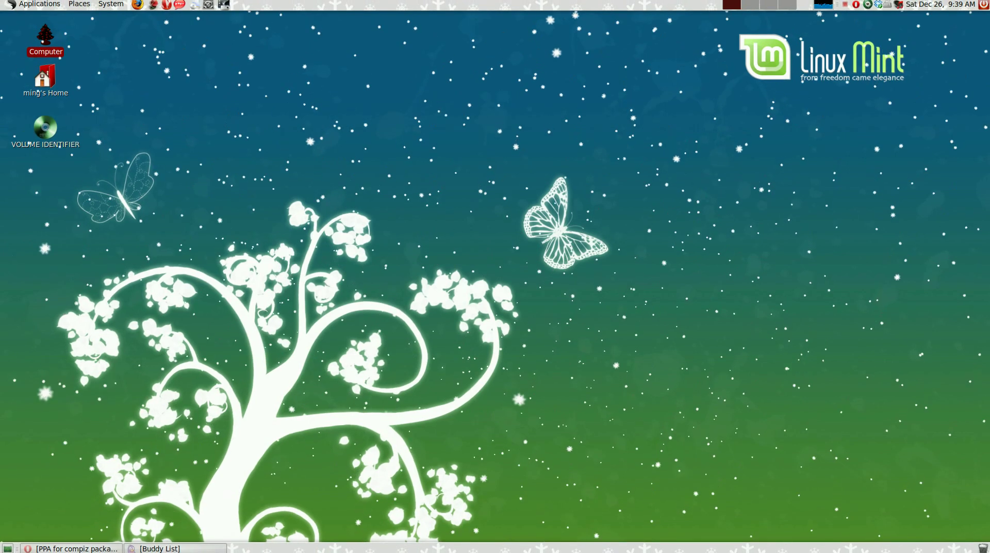
Step: Clear the icon selection on the desktop and rotate the desktop cube to the next workspace
left_click(253, 335)
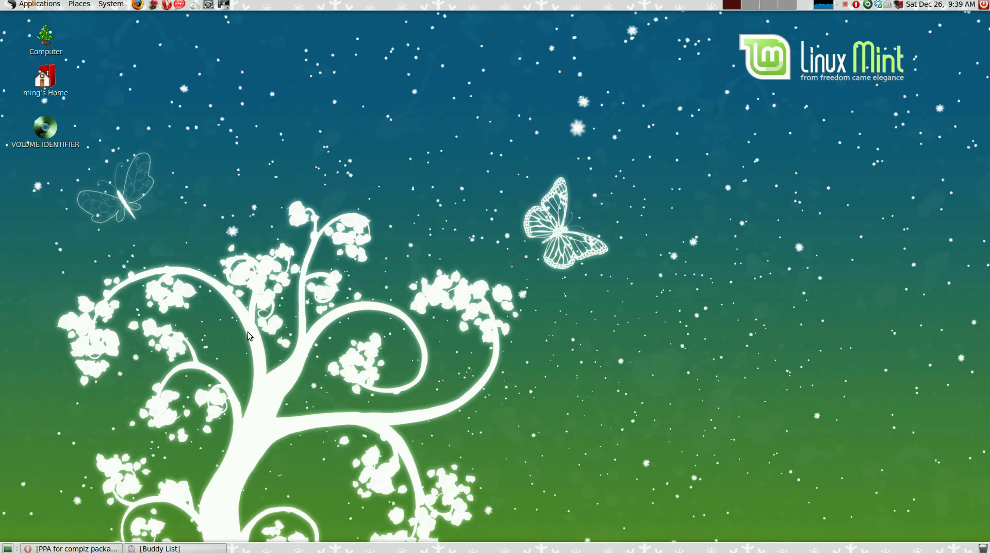
key("ctrl+alt+Right")
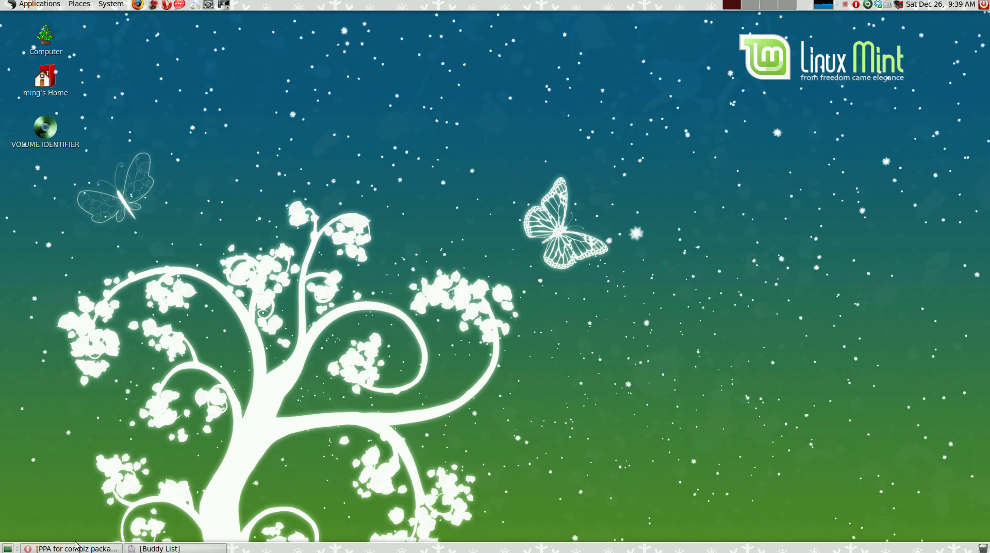
Step: Restore Opera, look through the GNOME-Look.org search results for "christmas", and minimize the browser
left_click(74, 546)
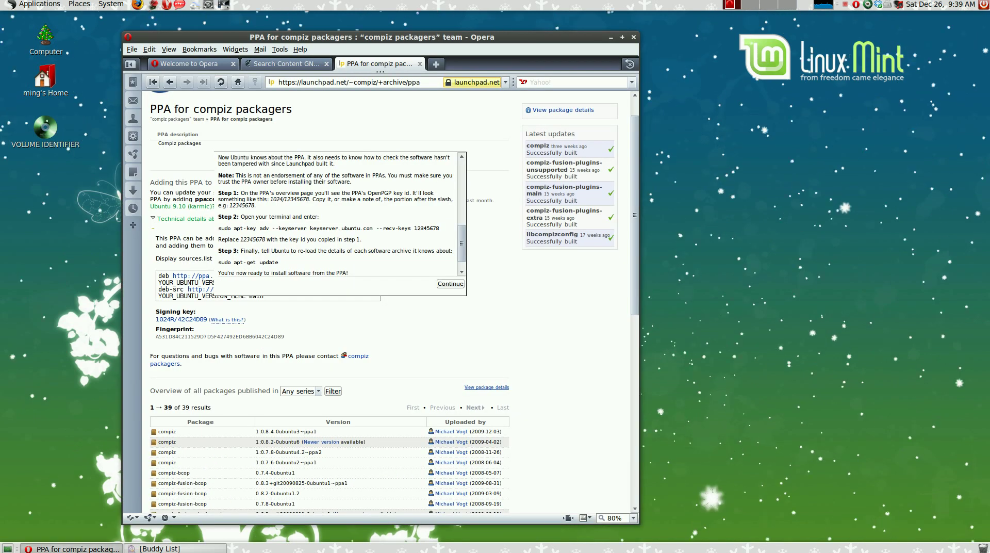
key("ctrl+Tab")
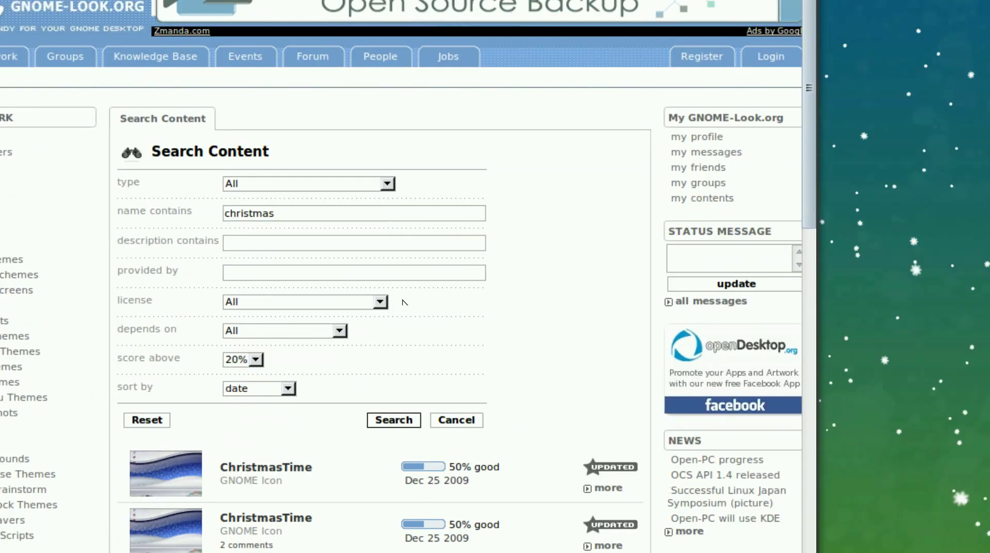
scroll(405, 311, "down", 10)
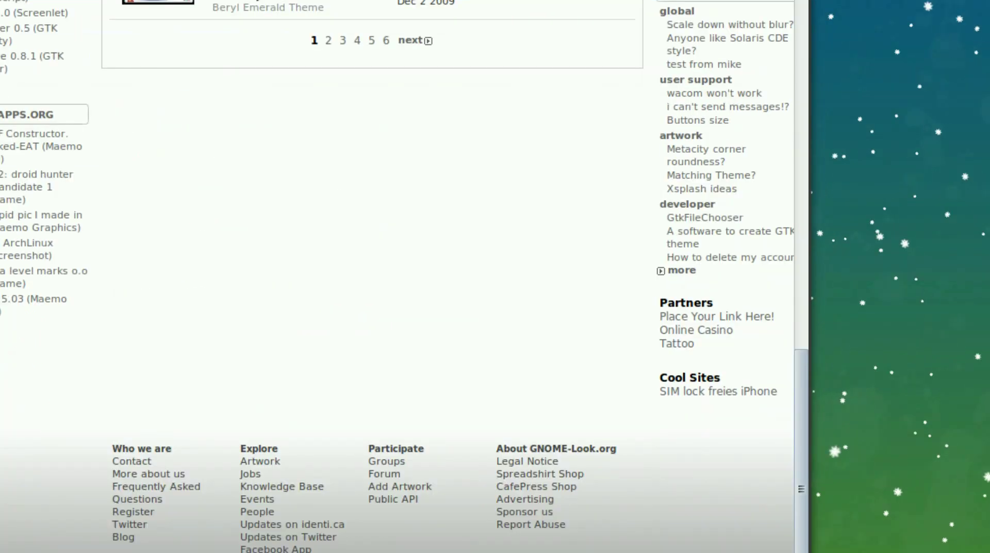
scroll(426, 238, "up", 10)
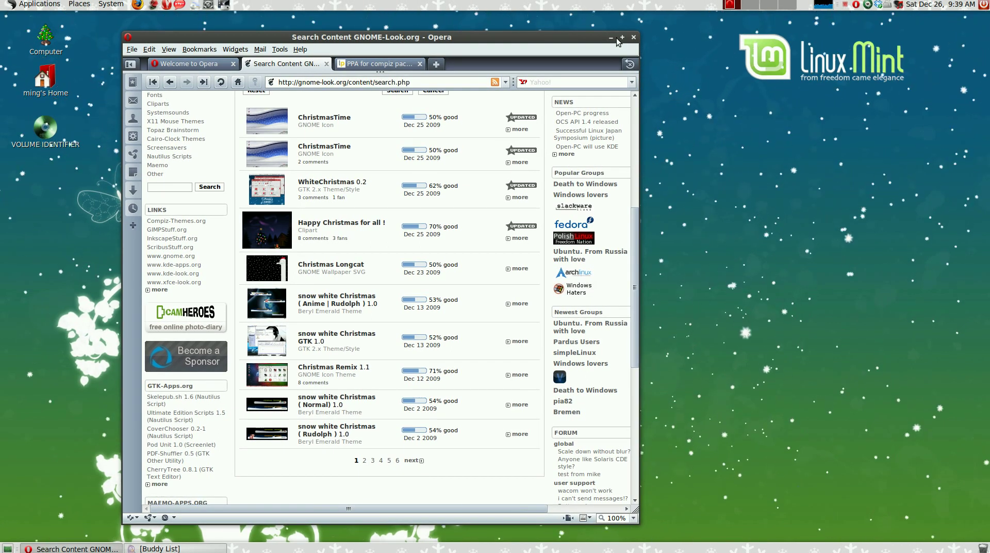
left_click(611, 37)
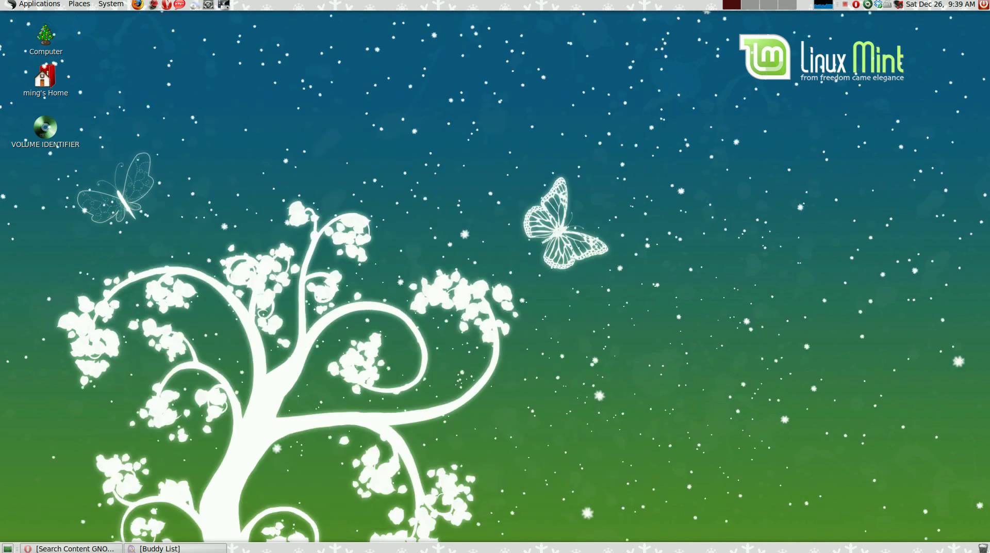